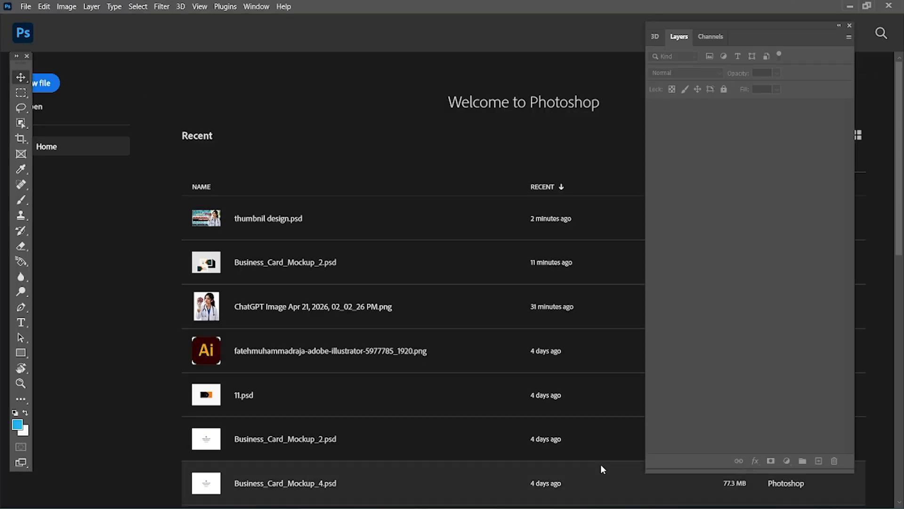
- Create a new 1280 x 720 px RGB document at 300 ppi with a white background and close the Layers panel
click(45, 84)
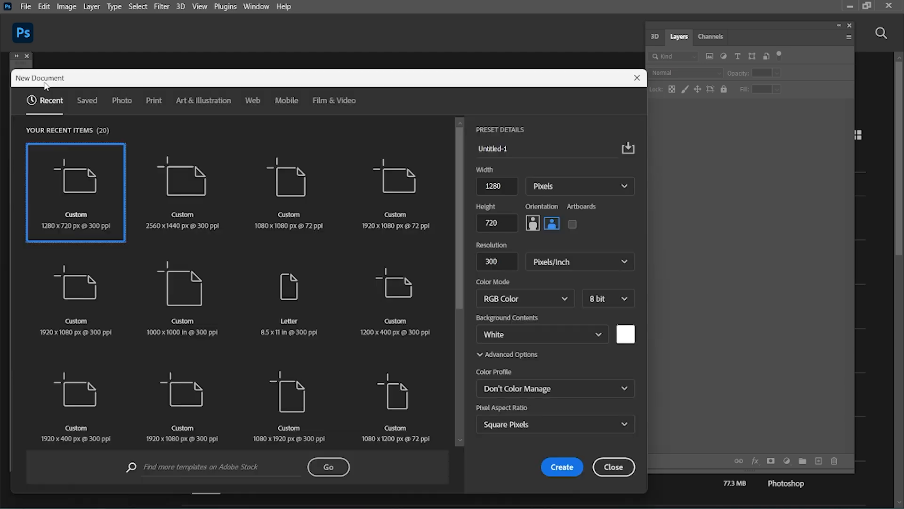
click(506, 187)
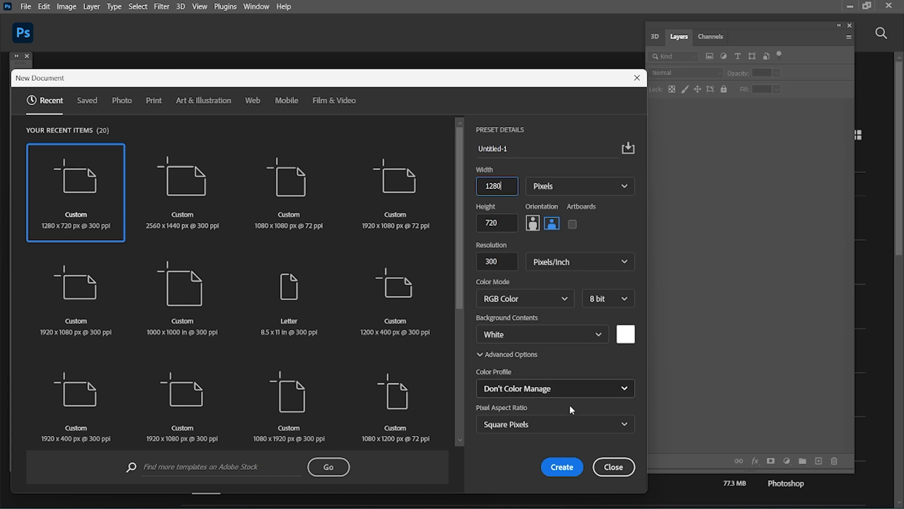
click(563, 467)
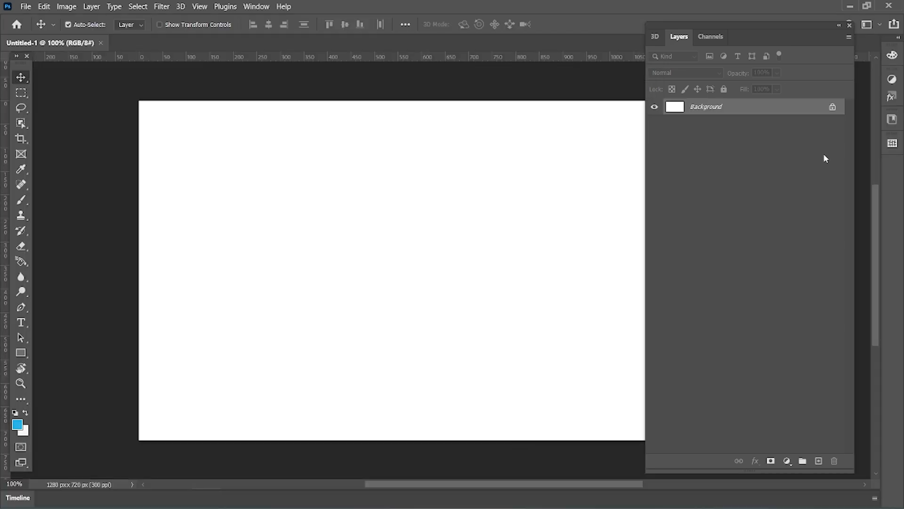
click(850, 26)
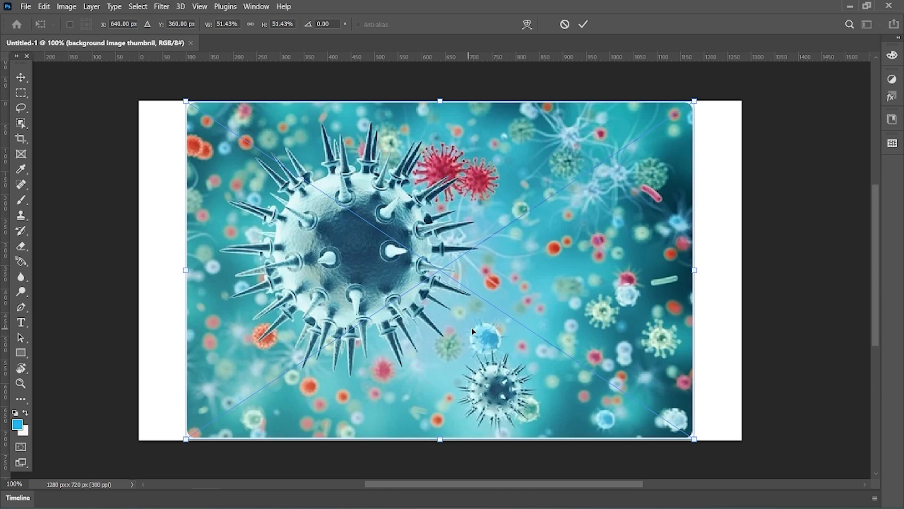
- Enlarge the placed virus background image to cover the full 1280 px canvas width and bring back the Layers panel beside the canvas
drag(692, 269, 743, 277)
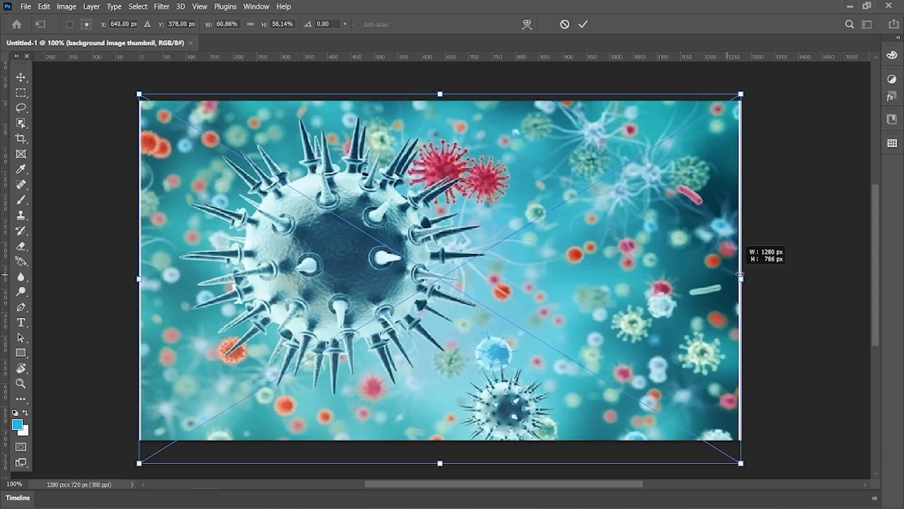
key(F7)
key(Return)
drag(756, 36, 867, 76)
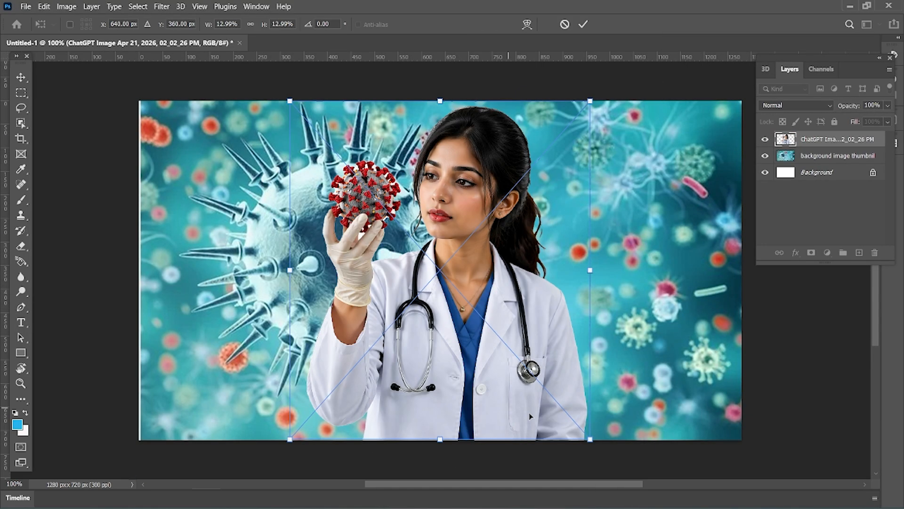
- Position the doctor image on the right side of the canvas and scale it to about 13.2%
drag(530, 416, 684, 411)
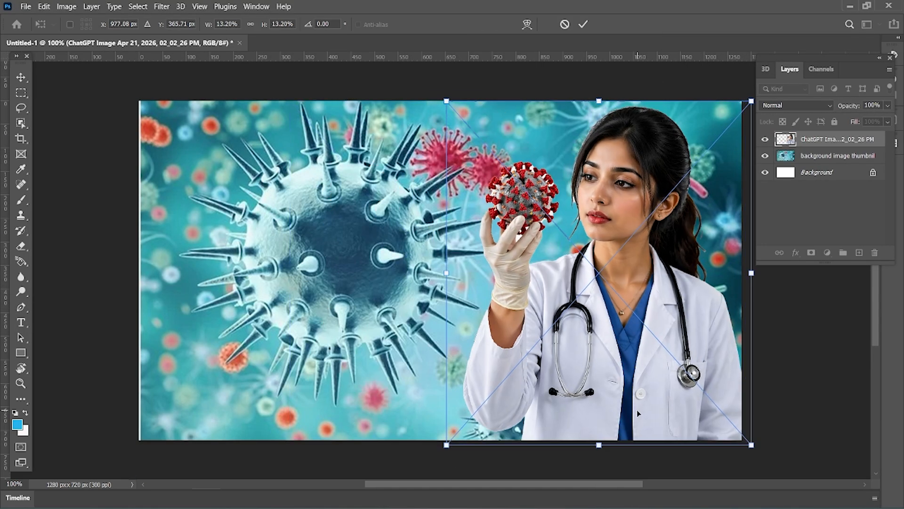
mouse_move(748, 439)
mouse_down()
mouse_move(744, 444)
mouse_move(753, 447)
mouse_up()
key(Return)
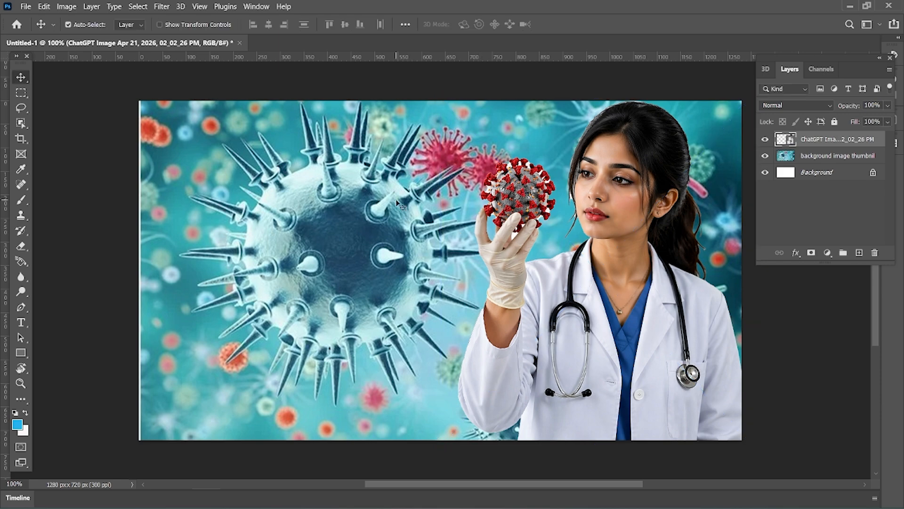
- Add a new layer and set up a soft brush with a golden yellow foreground color
click(860, 253)
click(20, 200)
click(71, 24)
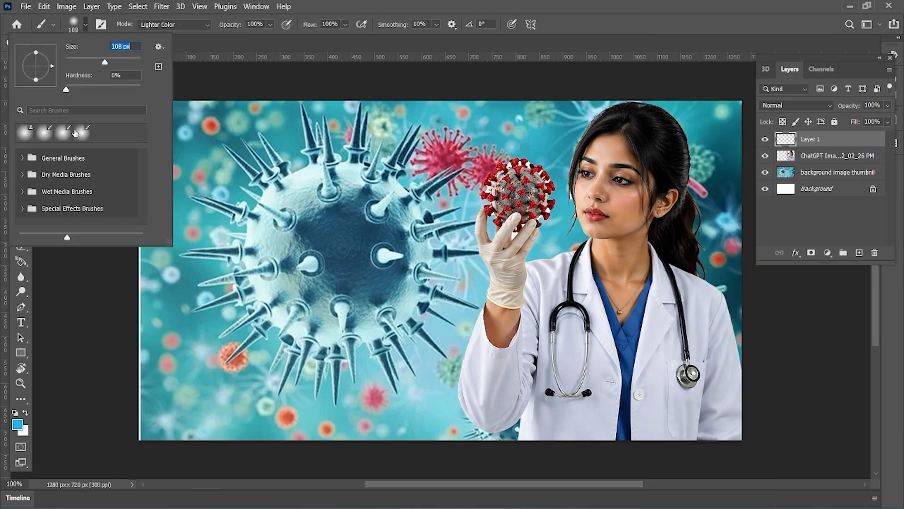
click(159, 25)
click(54, 25)
click(17, 424)
drag(694, 393, 695, 402)
click(670, 293)
click(798, 266)
- Paint a soft yellow glow around the doctor's head on the new layer, undoing unwanted strokes
click(838, 156)
drag(551, 203, 660, 121)
key(ctrl+z)
mouse_move(820, 156)
mouse_down()
mouse_move(819, 133)
mouse_move(811, 164)
mouse_up()
key(ctrl+z)
mouse_move(702, 250)
mouse_down()
mouse_move(680, 116)
mouse_move(567, 244)
mouse_move(711, 141)
mouse_up()
click(796, 105)
key(Escape)
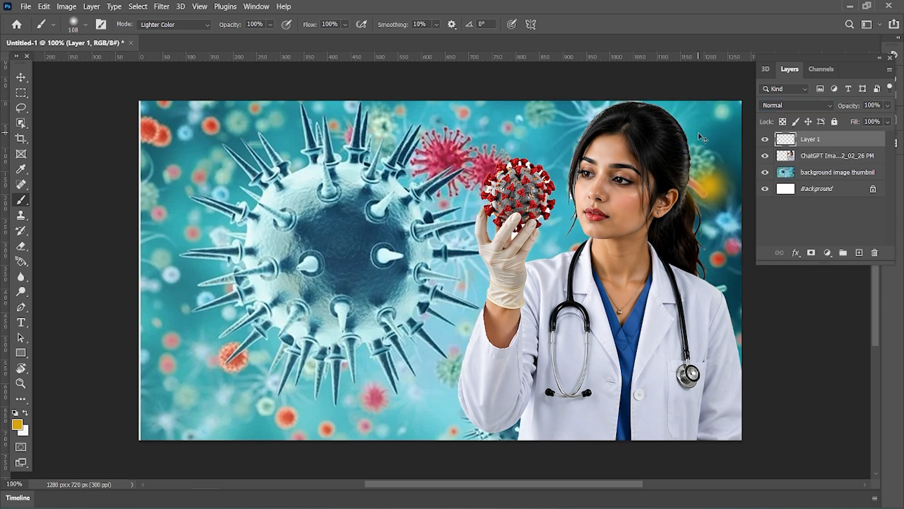
click(828, 152)
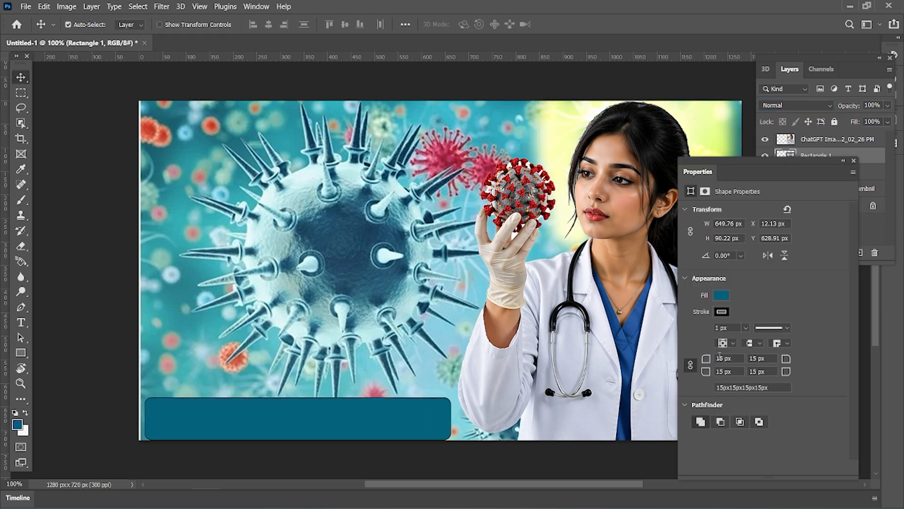
- Set the blue rectangle's corner radius to 25 px and slightly reduce the bar's height
double_click(725, 358)
text(25)
key(Return)
drag(305, 407, 305, 407)
key(ctrl+t)
drag(301, 440, 302, 417)
key(Return)
- Add a text layer reading "ncert+DIAGRAM+PYQ" above the blue bar
click(20, 322)
click(189, 416)
click(323, 339)
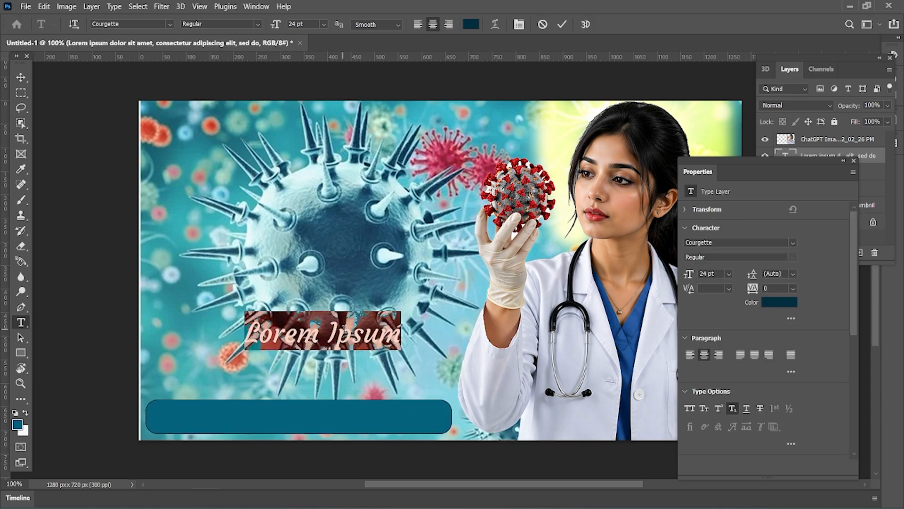
text(ncert+DIAGRAM+PYQ)
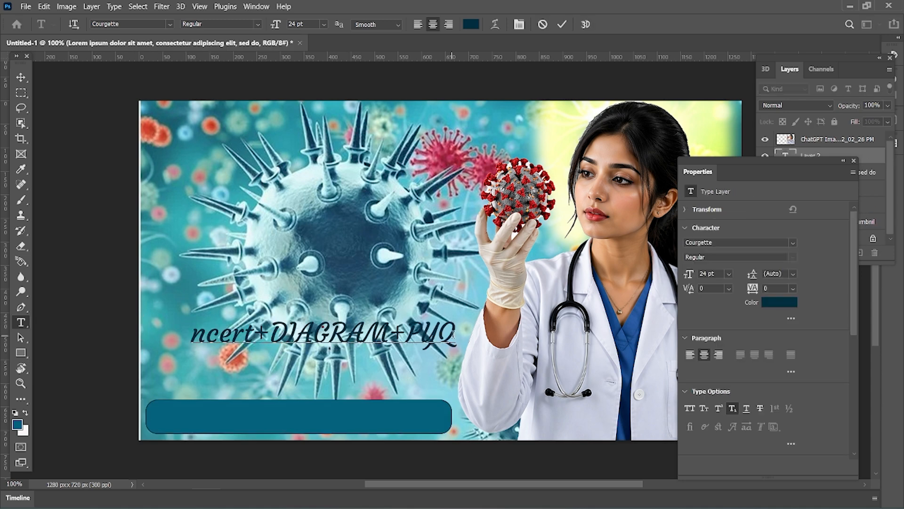
- Format the caption in all caps with the Bebas Neue font and place it on the blue bar
key(ctrl+a)
click(690, 409)
click(794, 242)
click(812, 292)
click(21, 78)
drag(310, 333, 271, 417)
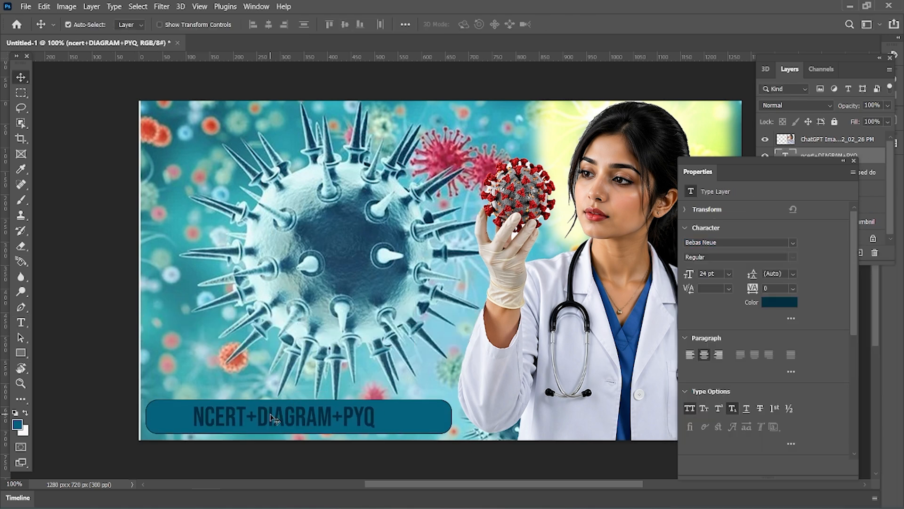
- Change the NCERT+DIAGRAM+PYQ caption's text color to dark red
double_click(278, 424)
click(779, 302)
click(664, 311)
click(808, 250)
click(20, 77)
- Try other fonts such as Anton on the NCERT+DIAGRAM+PYQ caption and switch back to Bebas Neue
double_click(282, 418)
click(170, 24)
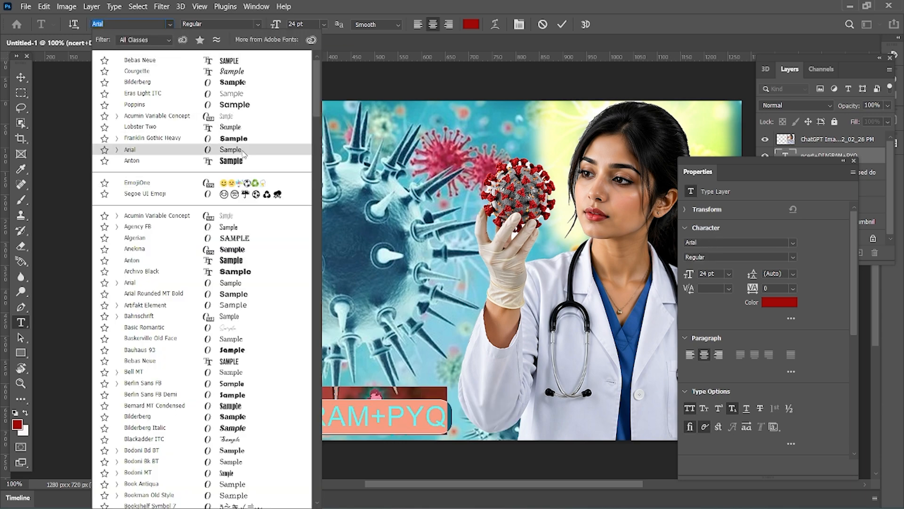
scroll(234, 358, down, 6)
scroll(234, 376, up, 3)
click(234, 356)
click(21, 77)
double_click(282, 390)
click(170, 24)
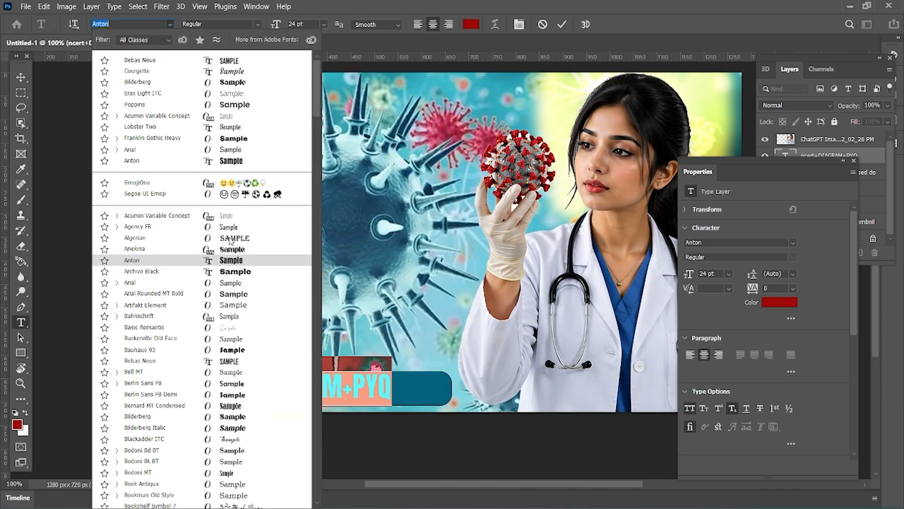
click(146, 62)
click(21, 77)
- Enlarge the NCERT+DIAGRAM+PYQ caption and narrow the blue bar behind it to fit the text
key(ctrl+t)
drag(375, 388, 423, 389)
key(Return)
click(436, 389)
key(ctrl+t)
click(424, 339)
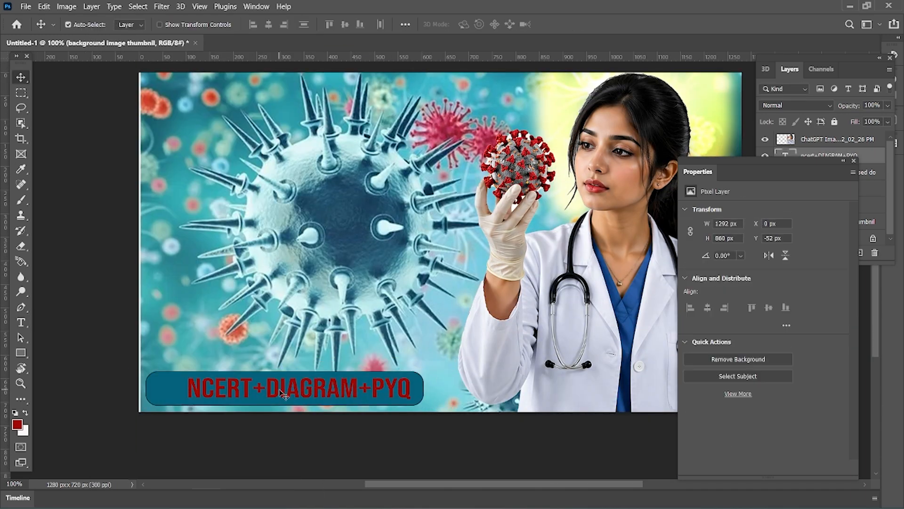
double_click(300, 388)
click(20, 77)
- Draw a small horizontal rectangle over the upper part of the large virus
click(21, 352)
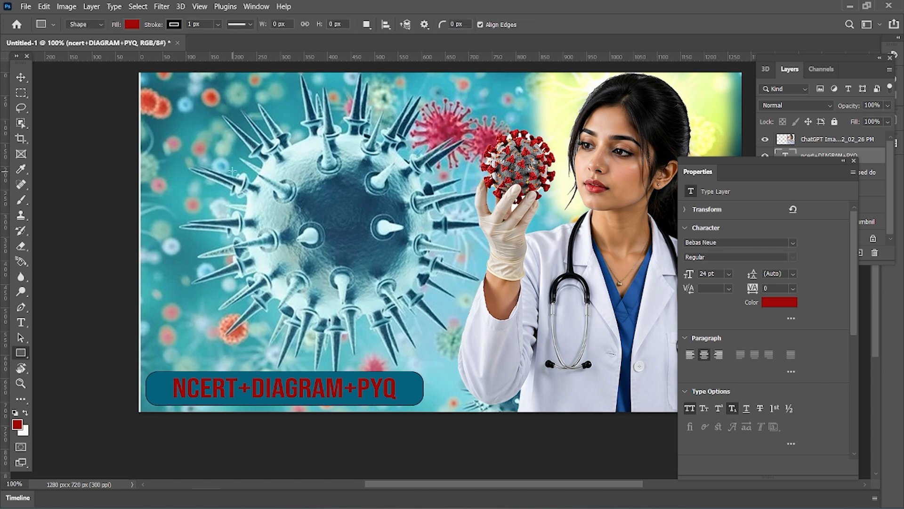
key(ctrl+t)
key(Return)
ctrl+click(402, 388)
key(ctrl+t)
key(Return)
drag(191, 146, 335, 171)
click(21, 78)
- Duplicate the small rectangle below and stretch the copy into a large banner, about 223% wide and 307% high
mouse_move(287, 163)
mouse_down()
mouse_move(295, 157)
mouse_move(292, 212)
mouse_move(479, 273)
mouse_up()
key(ctrl+t)
drag(472, 268, 464, 294)
drag(187, 260, 156, 260)
drag(470, 260, 479, 260)
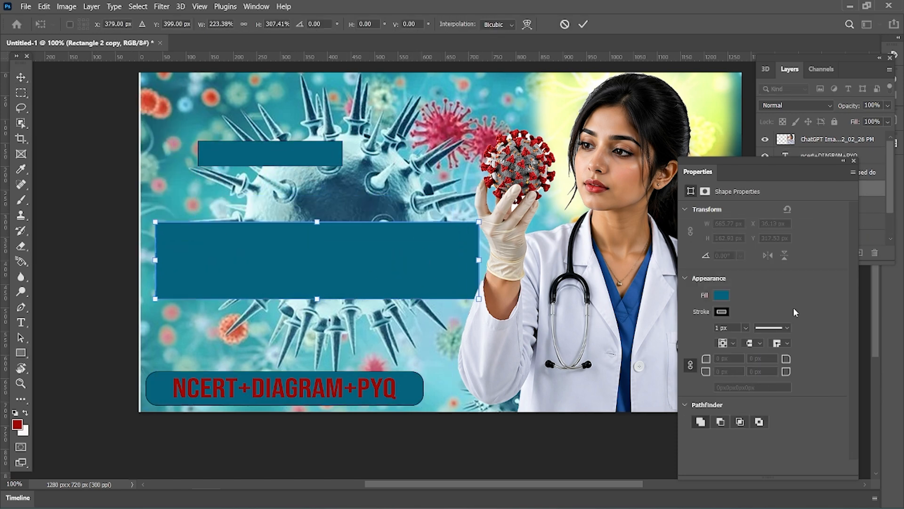
drag(777, 161, 790, 201)
key(Return)
- Move the small rectangle down toward the banner and round its upper-right corner by 15 px
drag(294, 156, 318, 182)
click(704, 405)
click(765, 399)
key(Return)
key(ctrl+t)
key(Return)
click(730, 412)
text(1)
click(763, 398)
text(15)
key(BackSpace)
click(867, 201)
- Apply a Black, White gradient overlay at 55% opacity to the large banner, trying several blend modes including Linear Light
double_click(817, 211)
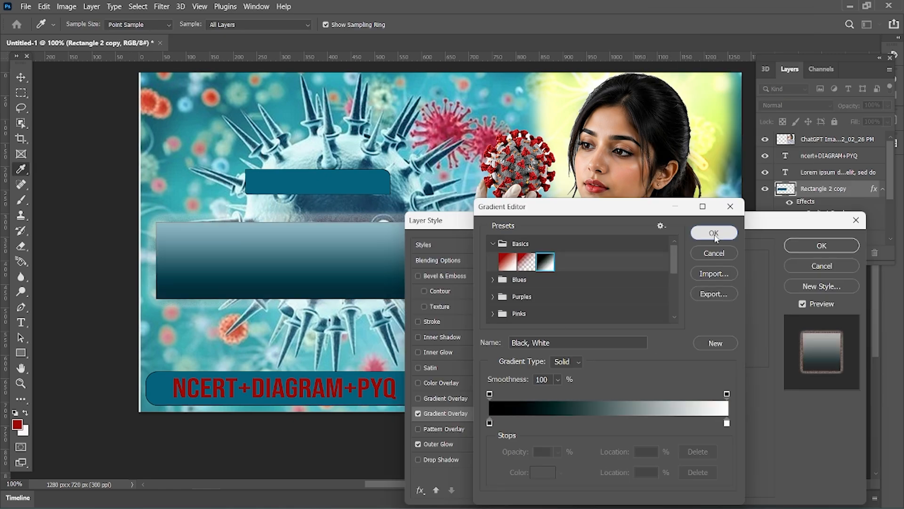
click(678, 266)
click(648, 371)
click(678, 267)
click(648, 397)
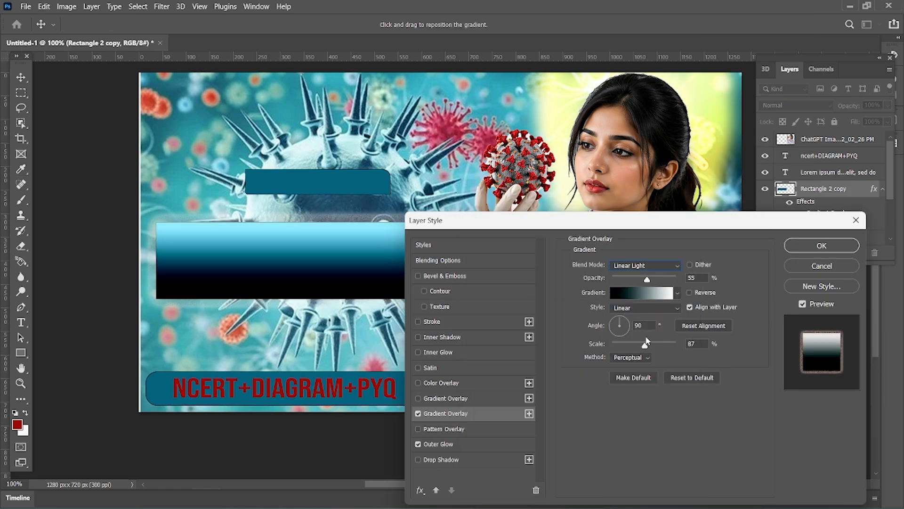
click(677, 266)
click(648, 362)
- Set the dark stop of the banner's gradient to color 080808 and apply the layer style
click(655, 294)
double_click(490, 422)
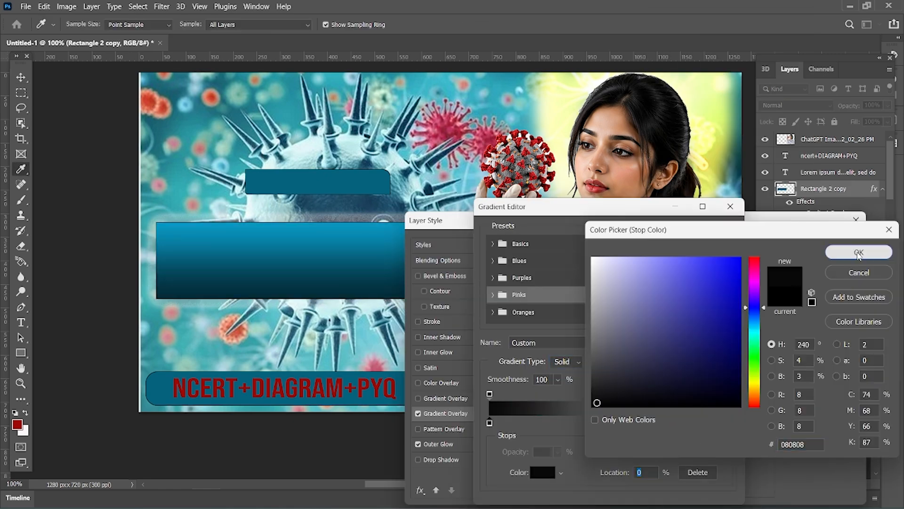
key(Return)
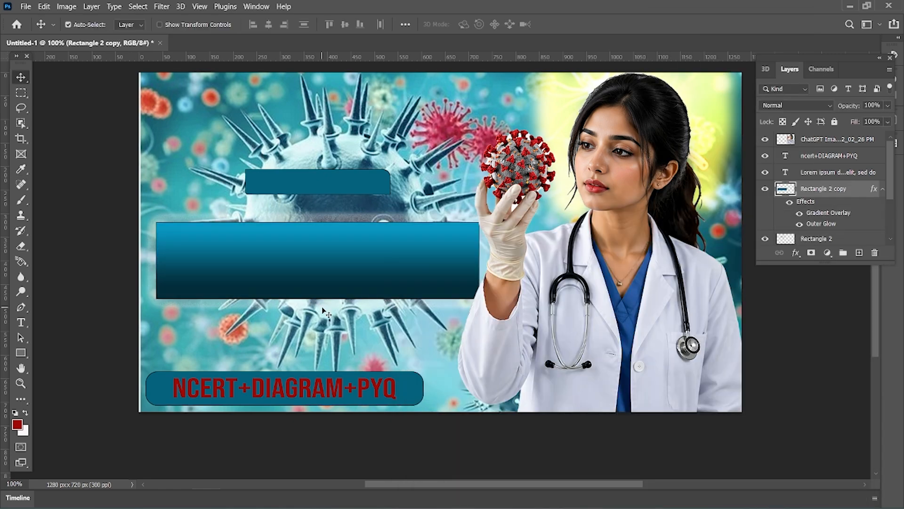
- Duplicate the NCERT+DIAGRAM+PYQ caption onto the large banner and change its text to "HUMAN DESIES"
click(282, 388)
drag(283, 388, 325, 260)
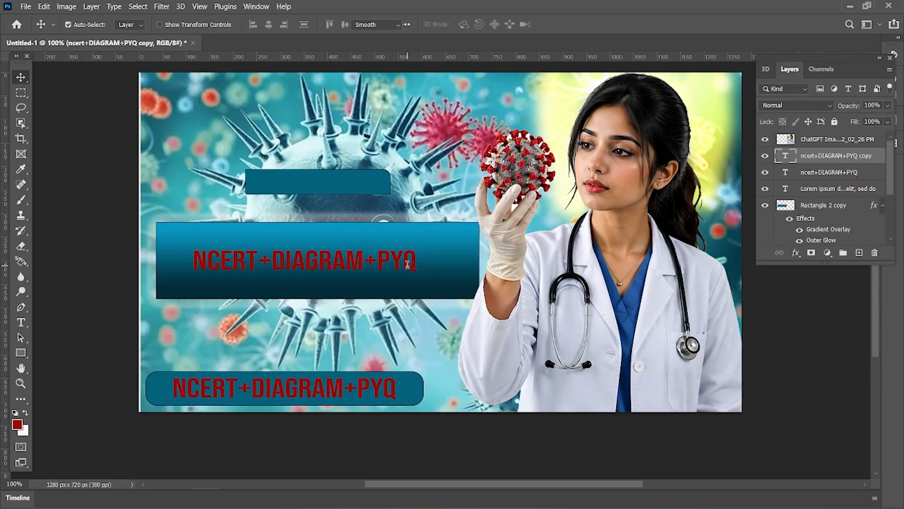
text(HUMAN DESIES)
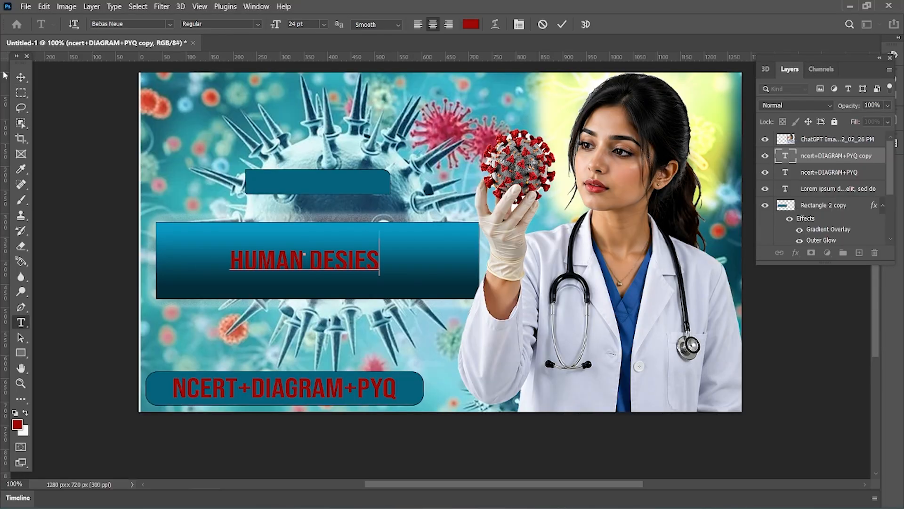
click(21, 78)
- Duplicate the HUMAN DESIES text to the banner's lower right and change the copy to "ONE SHOT"
alt+drag(351, 261, 438, 290)
double_click(438, 290)
key(ctrl+a)
text(ONE SHOT)
click(20, 77)
- Enlarge the HUMAN DESIES title's font size and reposition it across the banner
drag(320, 269, 339, 259)
double_click(301, 256)
click(324, 25)
click(306, 158)
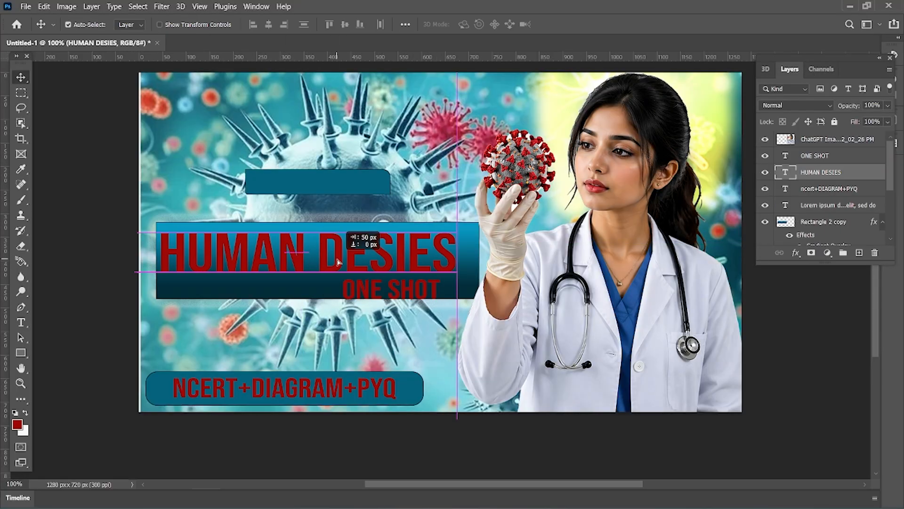
double_click(339, 259)
click(324, 25)
click(313, 149)
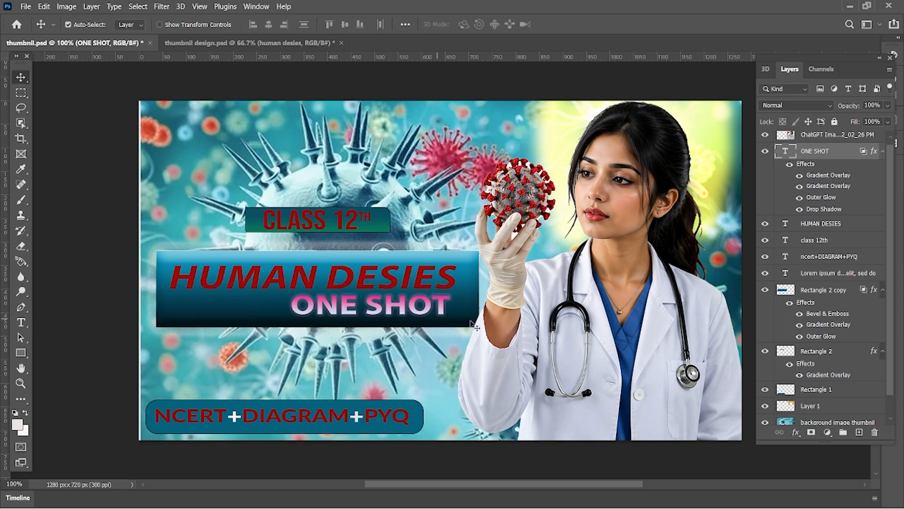
- Shift the ONE SHOT text slightly toward the banner's lower right and set its Myriad Pro style to Bold Italic
drag(433, 314, 432, 316)
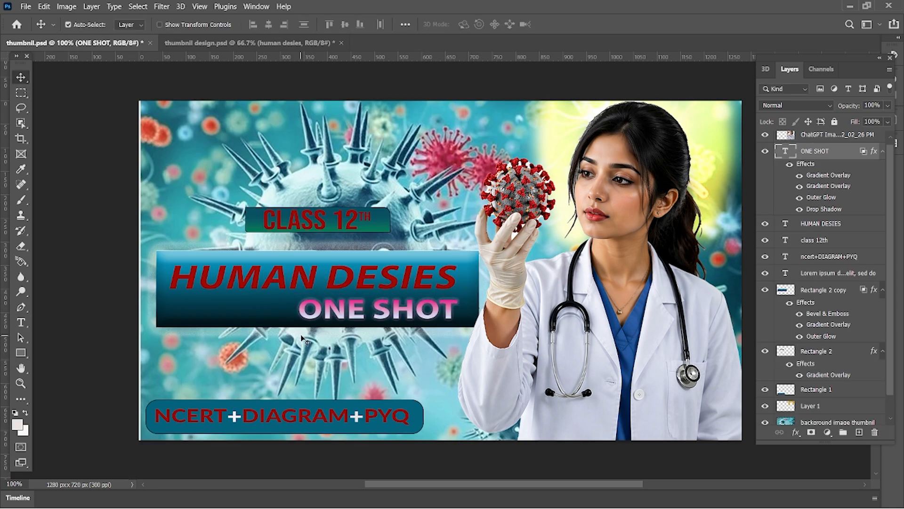
double_click(320, 321)
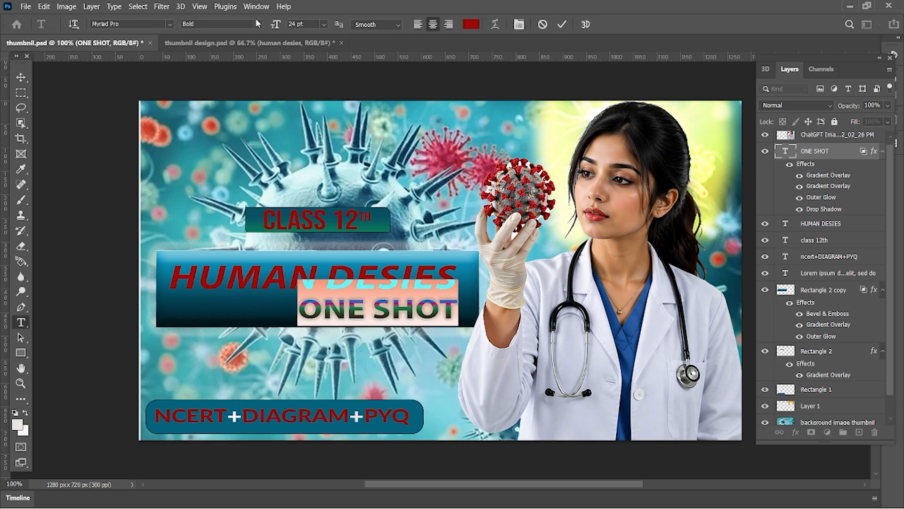
click(258, 23)
click(223, 64)
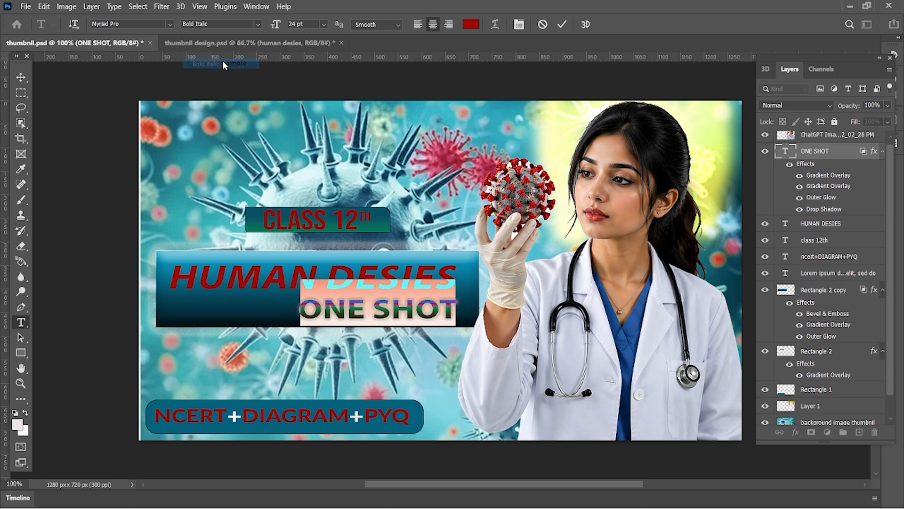
click(20, 77)
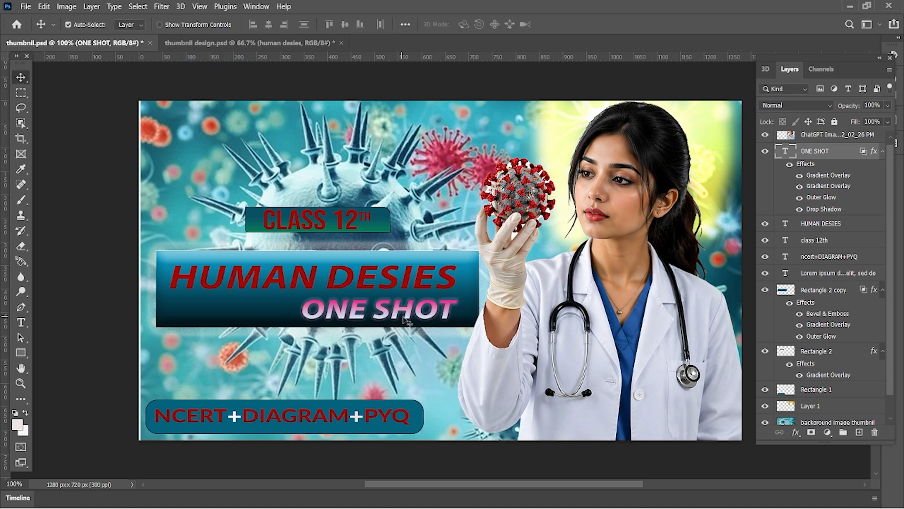
- Open the start color stop of the black-to-white gradient in the ONE SHOT text's second Gradient Overlay
double_click(433, 309)
scroll(845, 356, down, 2)
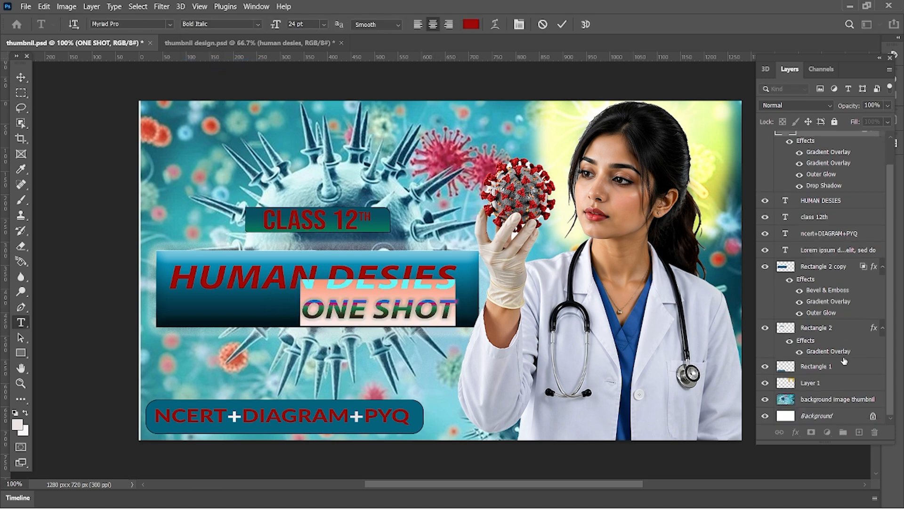
scroll(844, 360, up, 2)
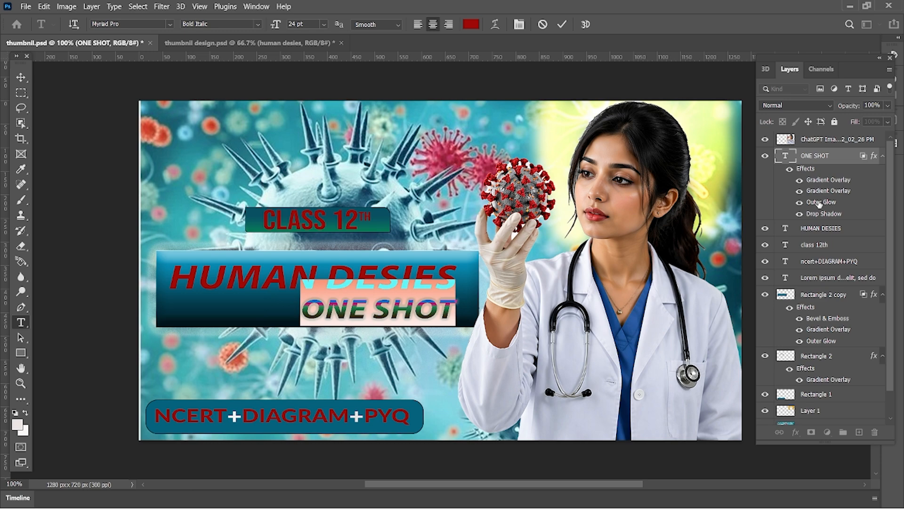
double_click(828, 191)
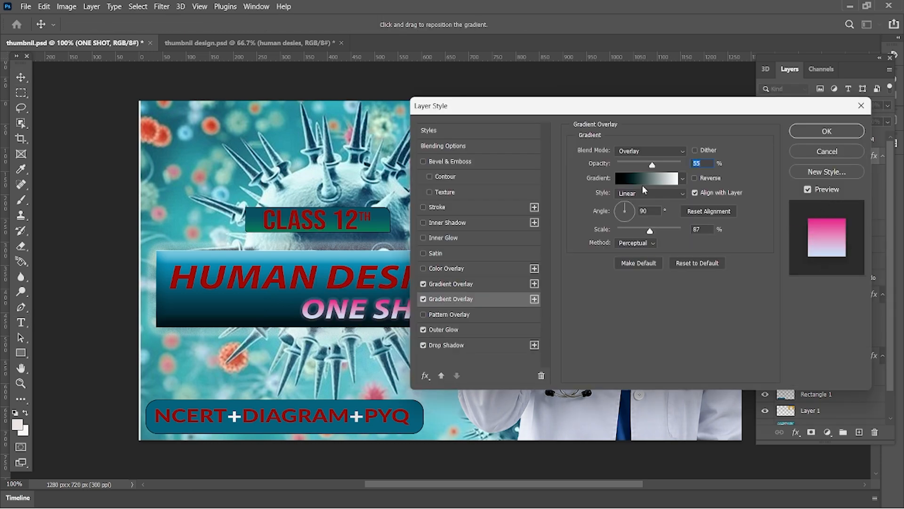
drag(572, 107, 649, 105)
click(717, 175)
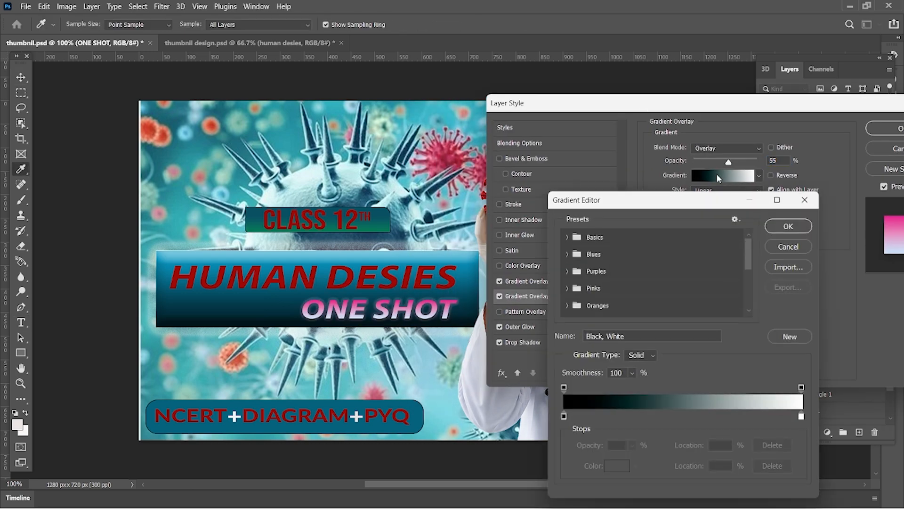
click(564, 416)
click(615, 466)
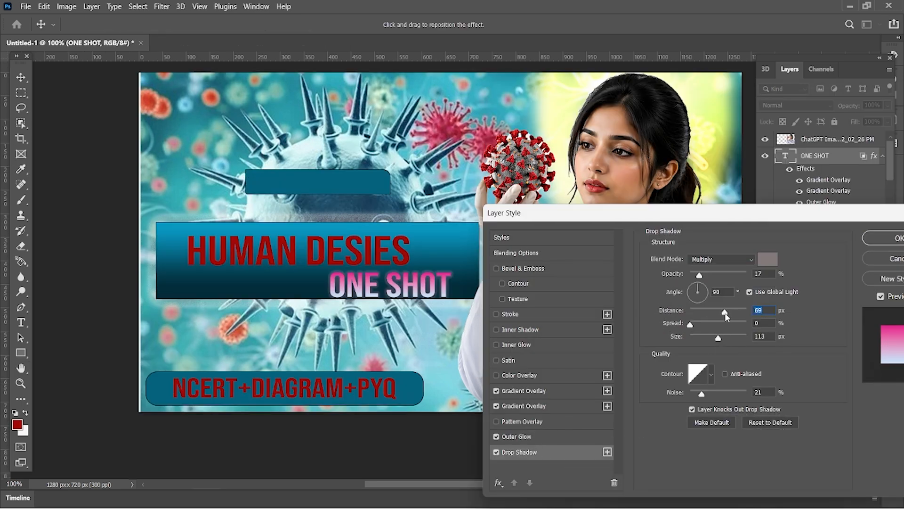
- Set the ONE SHOT text's Drop Shadow distance to 31 px and its spread to 17%, and apply the layer style
drag(727, 315, 716, 314)
click(699, 325)
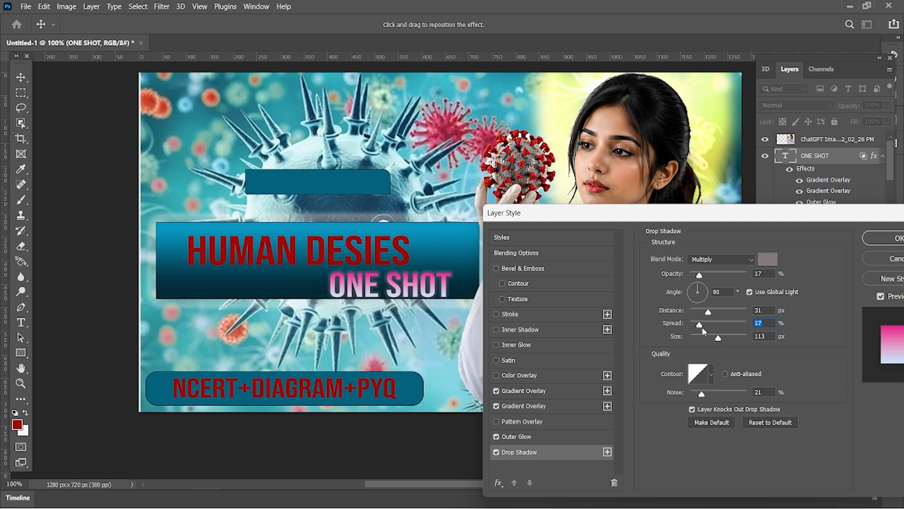
click(882, 241)
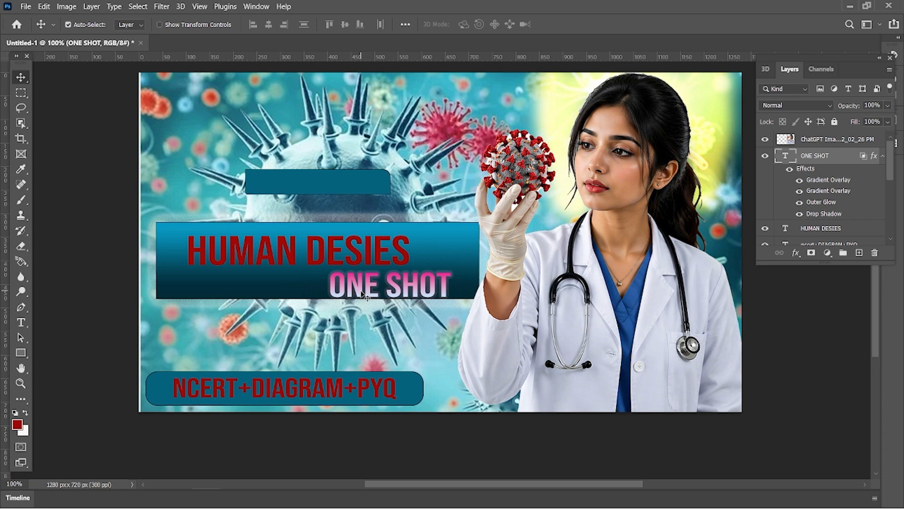
double_click(343, 264)
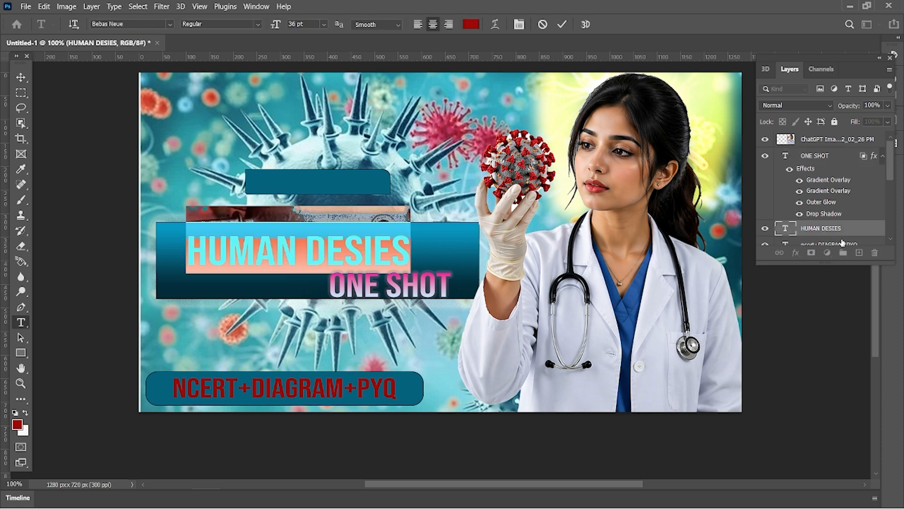
double_click(854, 231)
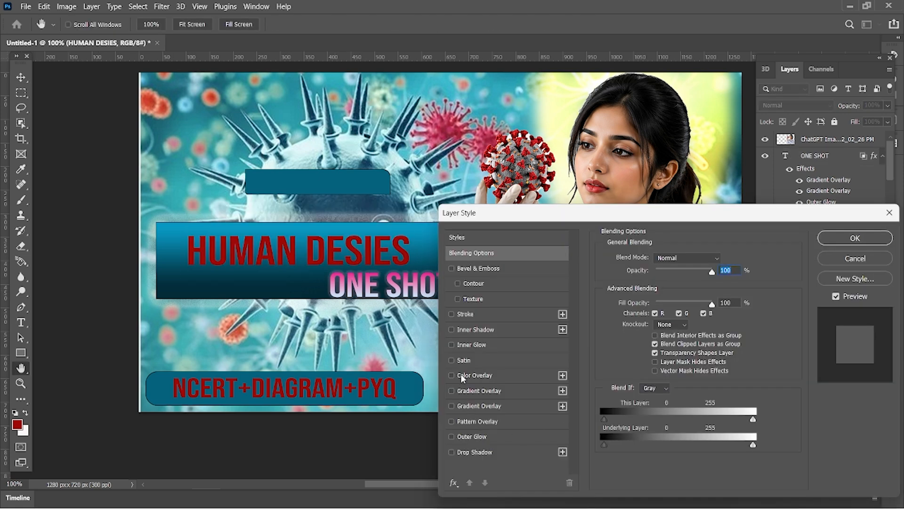
key(Down)
key(Down)
key(Down)
key(Down)
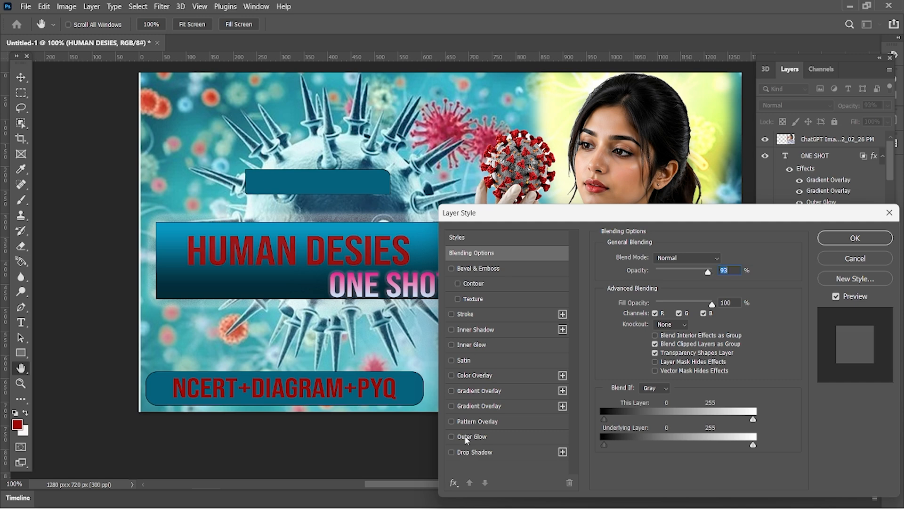
click(452, 268)
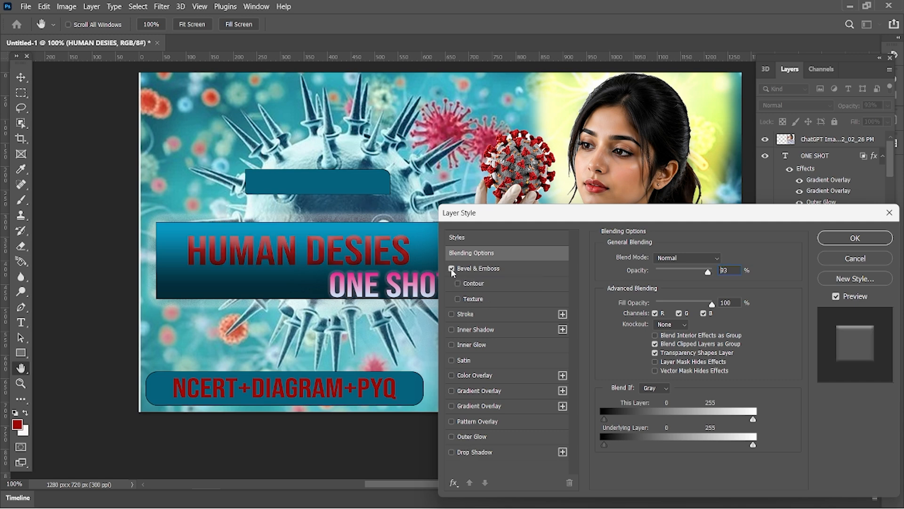
click(451, 268)
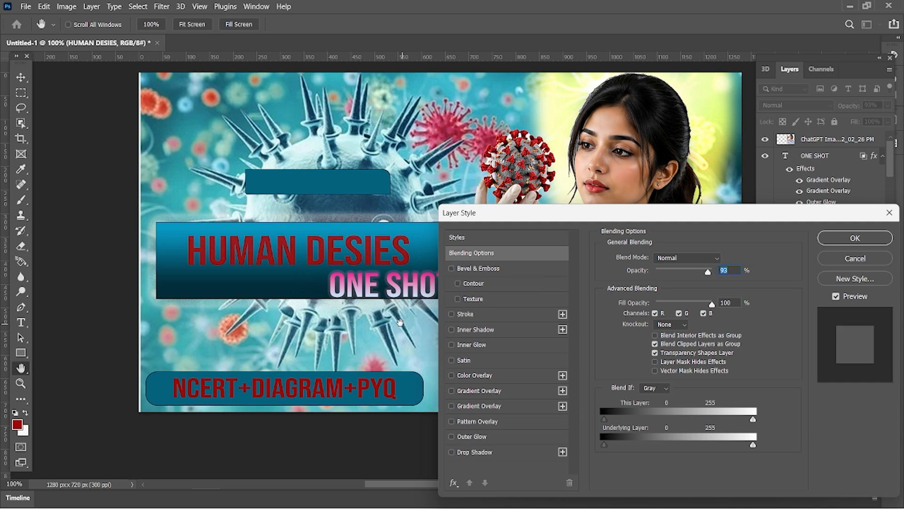
click(870, 261)
- Add a Bevel & Emboss effect to the large banner behind HUMAN DESIES, the Rectangle 2 copy layer
scroll(818, 231, down, 3)
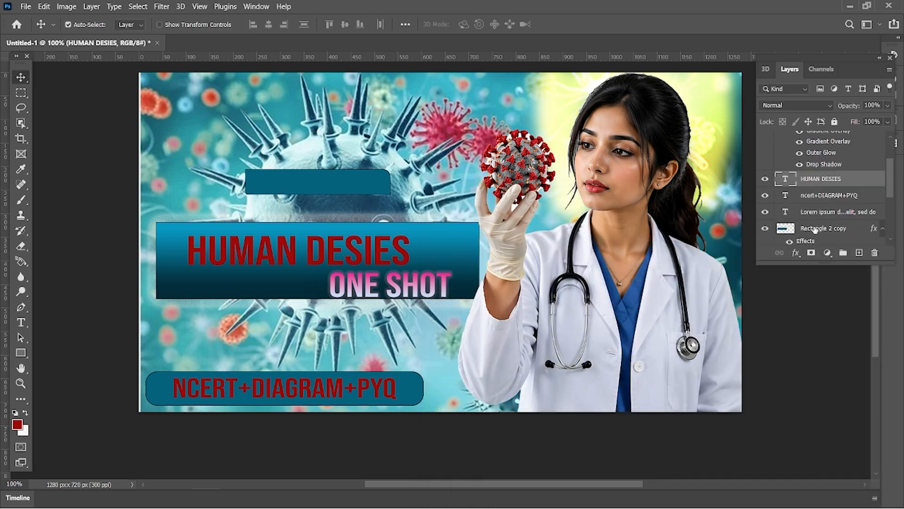
click(815, 228)
scroll(815, 227, down, 3)
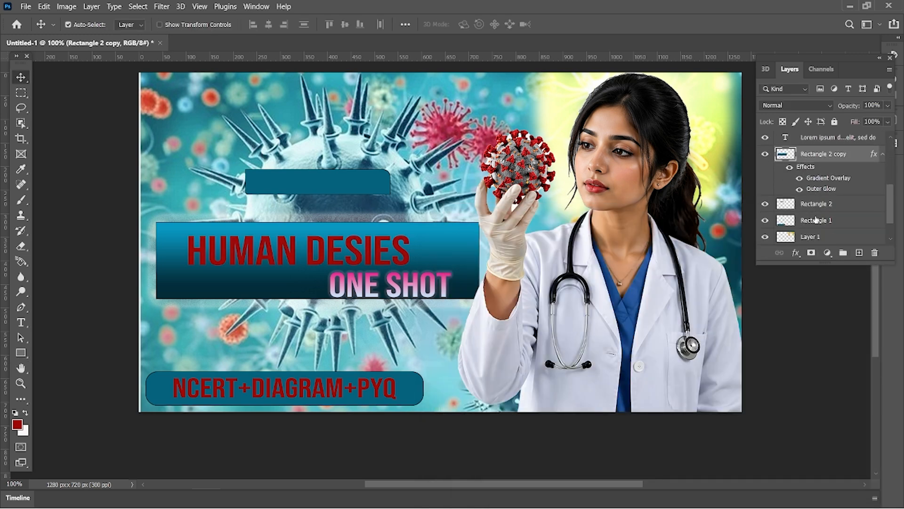
scroll(825, 215, down, 1)
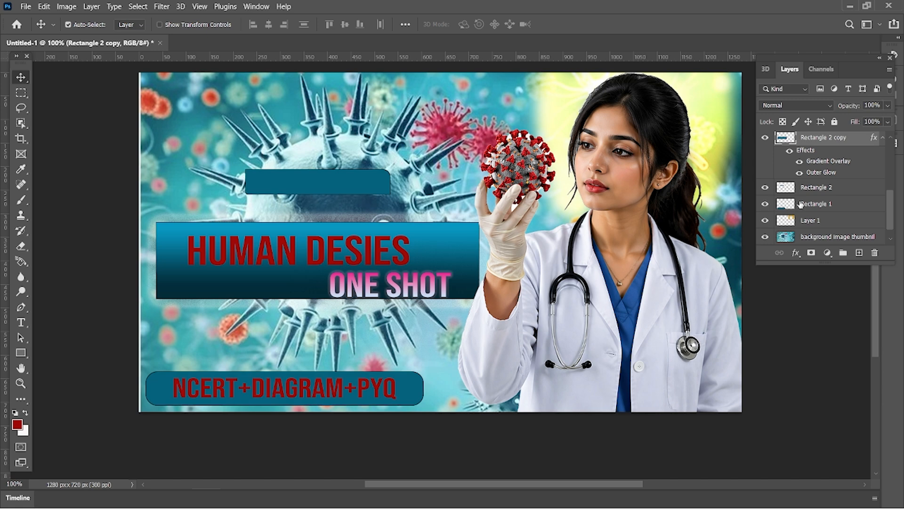
scroll(763, 203, up, 1)
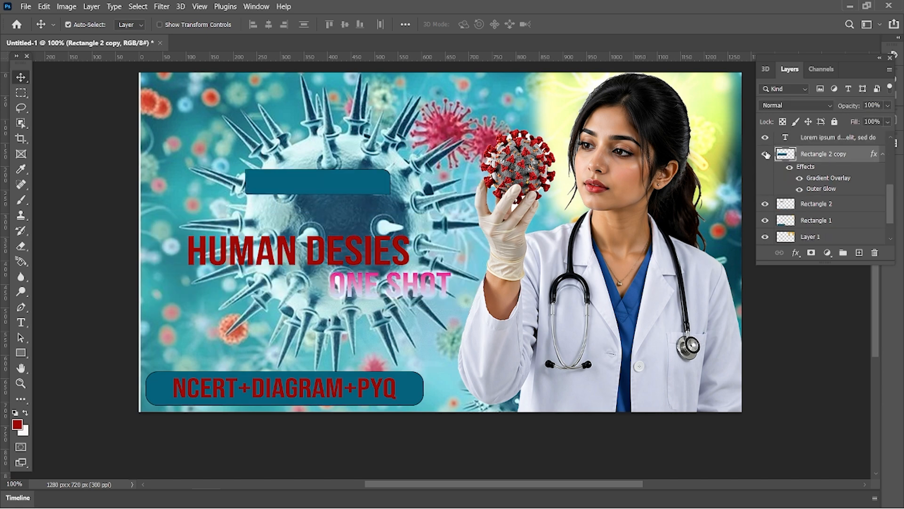
scroll(843, 204, up, 3)
double_click(854, 204)
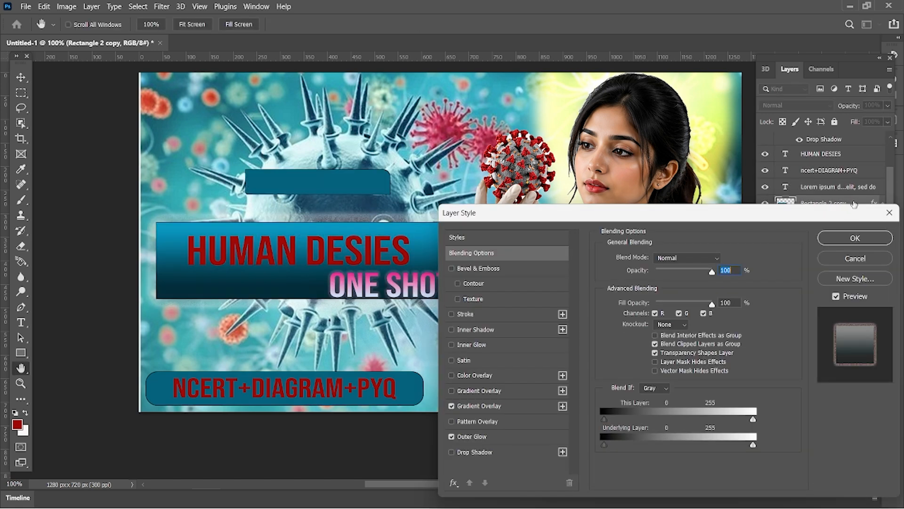
click(452, 269)
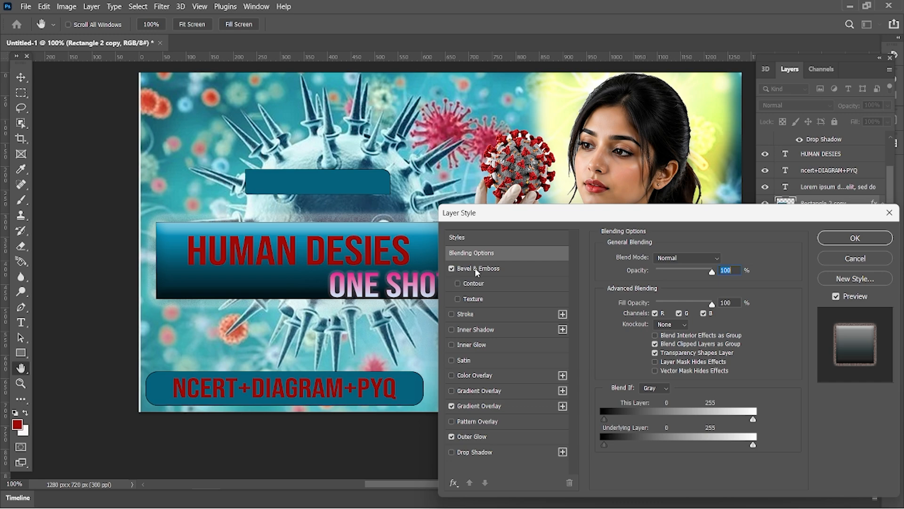
click(521, 269)
click(503, 253)
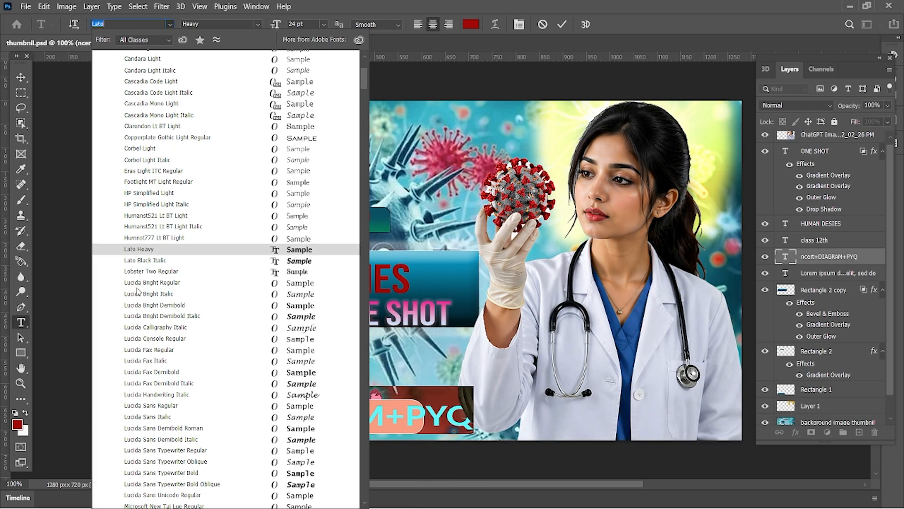
- Try several fonts on the NCERT+DIAGRAM+PYQ caption and set it to Lato Heavy
key(Down)
key(Down)
key(Down)
key(Down)
key(Down)
key(Down)
key(Down)
key(Down)
scroll(148, 333, up, 4)
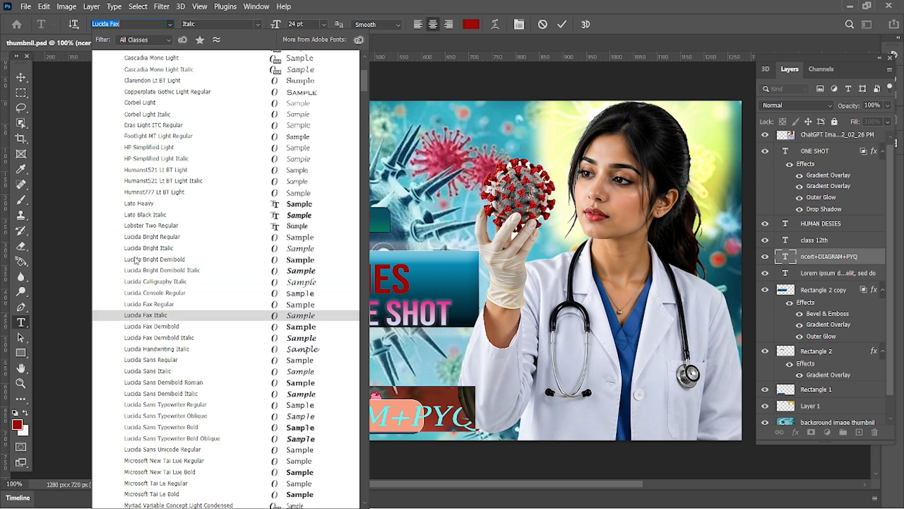
click(128, 206)
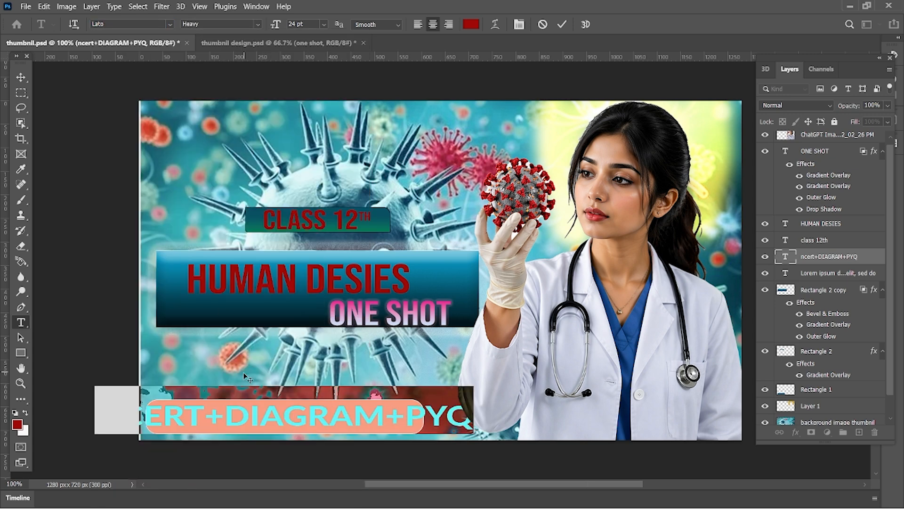
- Reduce the NCERT+DIAGRAM+PYQ caption's font size to 16 pt and nudge it into place on its banner
click(21, 78)
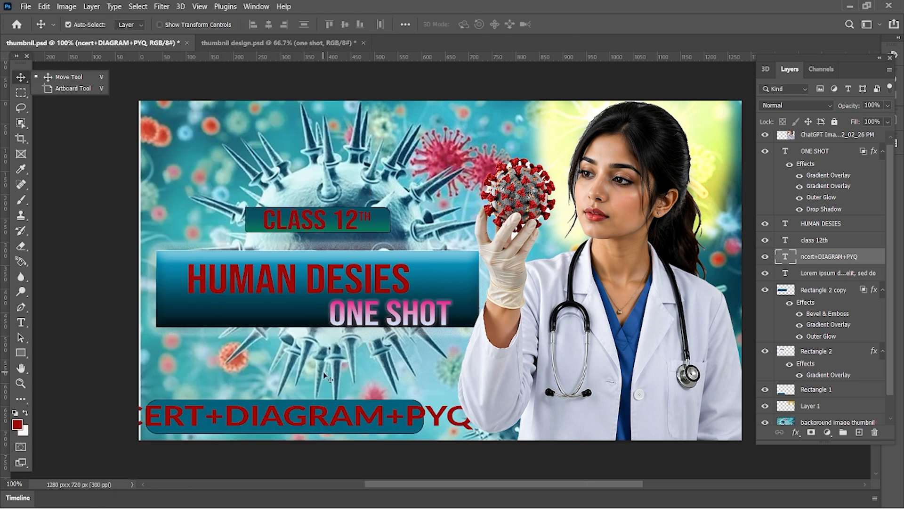
click(301, 424)
double_click(301, 424)
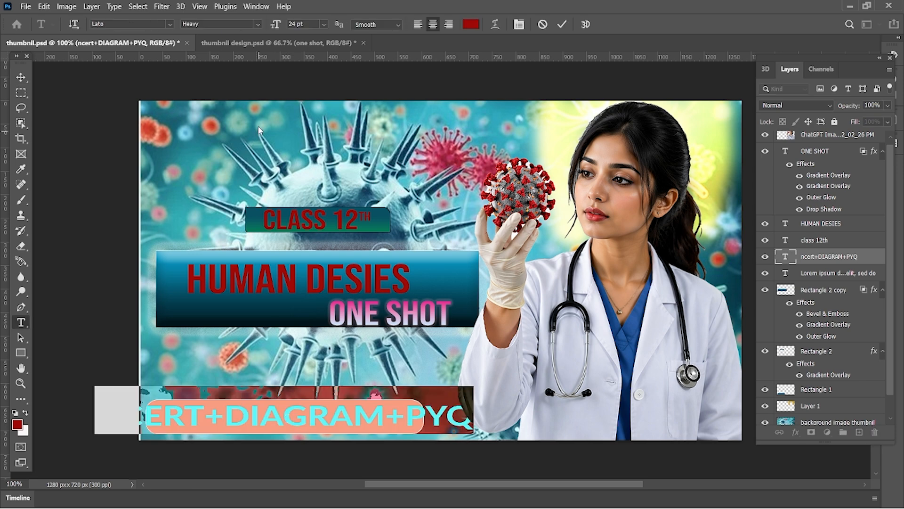
click(323, 25)
click(303, 122)
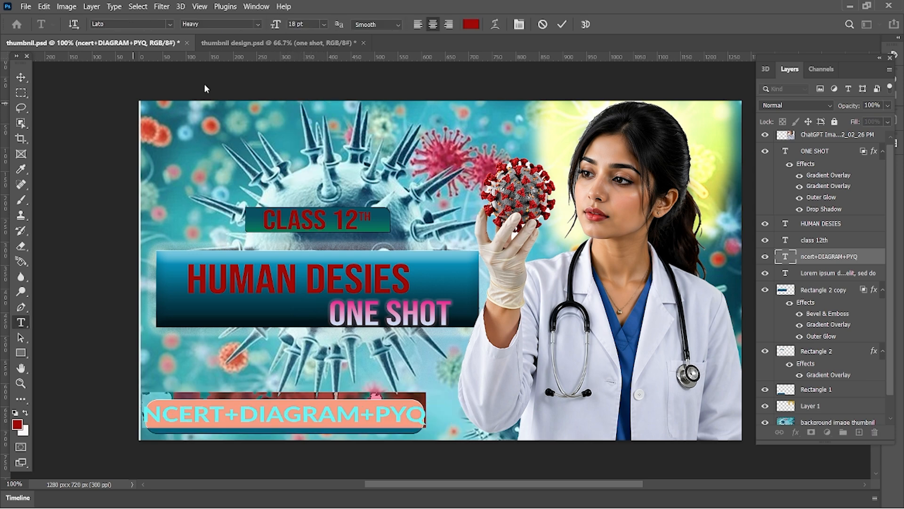
click(323, 24)
click(307, 114)
click(21, 78)
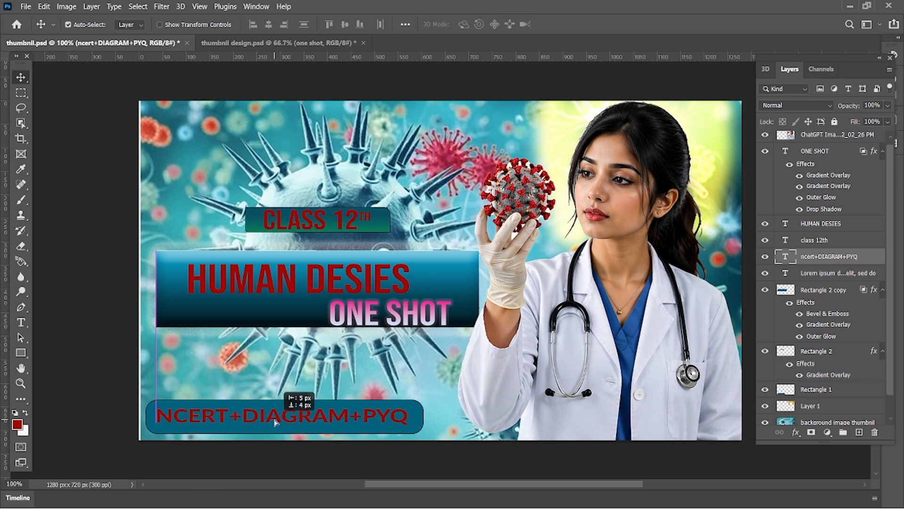
- Set the first plus sign in the NCERT+DIAGRAM+PYQ caption to 18 pt and color it off-white #f8f2f2
double_click(240, 416)
double_click(237, 415)
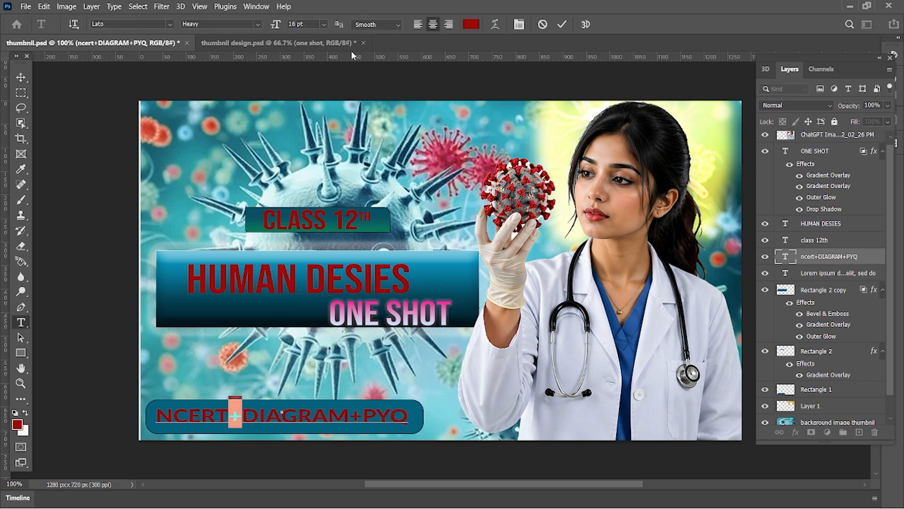
click(323, 24)
click(306, 110)
click(18, 424)
click(597, 275)
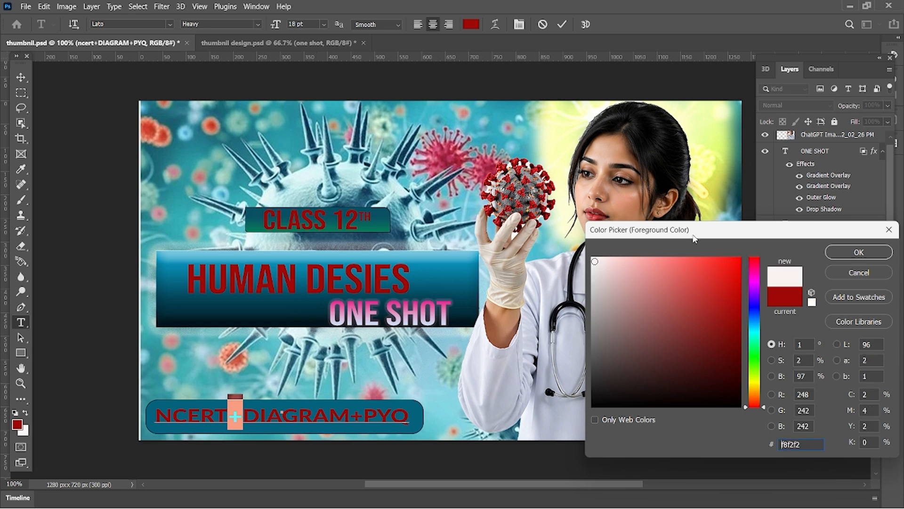
click(857, 250)
- Set the plus sign before PYQ to 18 pt and give it the same off-white color #f8f2f2
drag(363, 415, 350, 415)
click(325, 25)
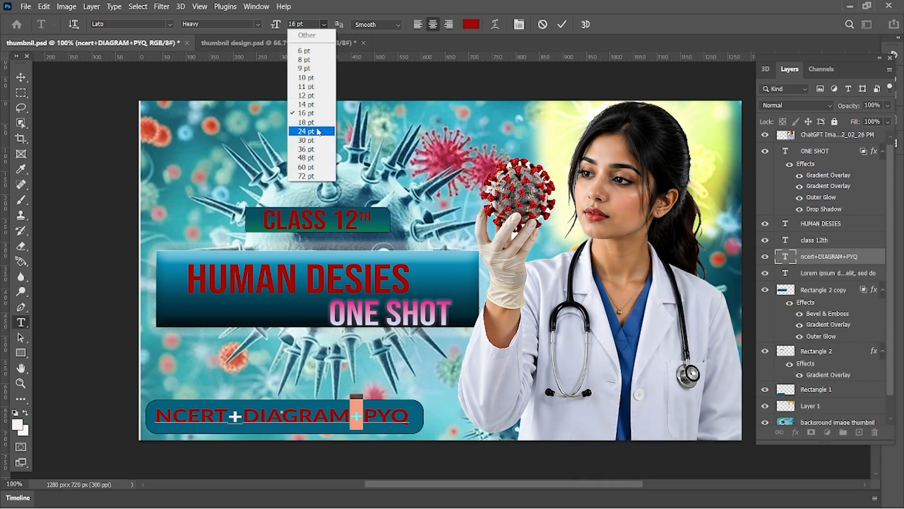
click(306, 122)
click(18, 425)
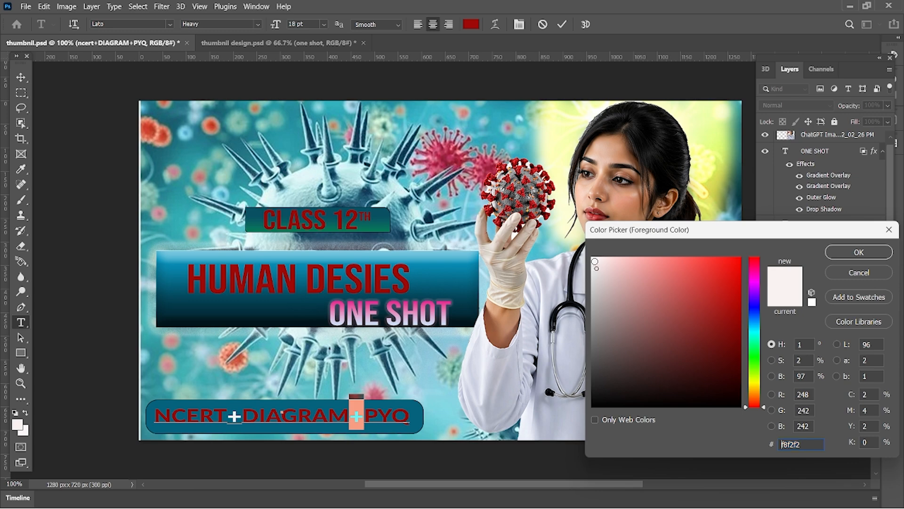
click(857, 251)
click(21, 76)
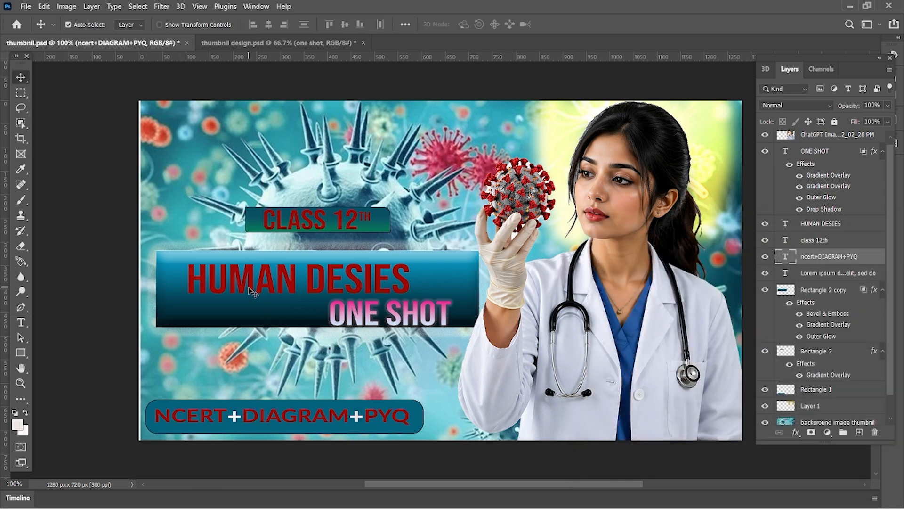
- Check the HUMAN DESIES text formatting in thumbnil design.psd and open the font choices for the HUMAN DESIES title in thumbnil.psd
click(276, 43)
double_click(272, 262)
double_click(253, 286)
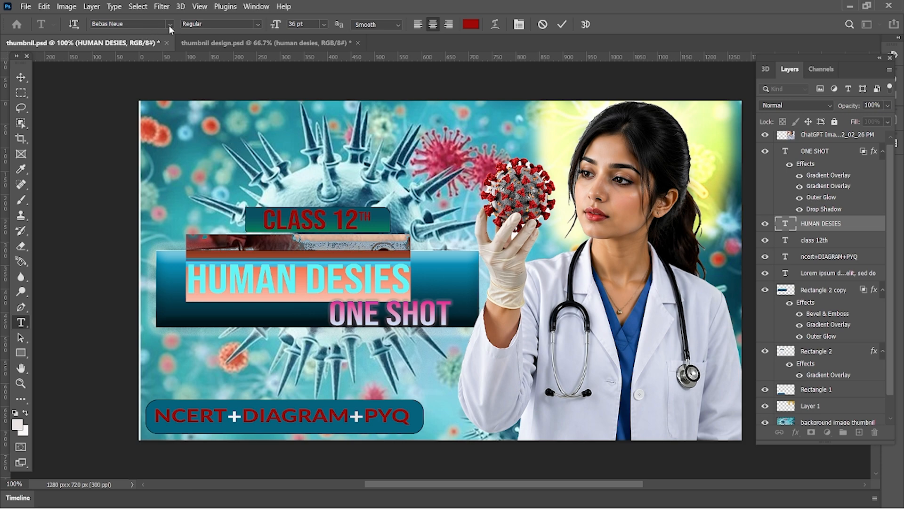
click(170, 26)
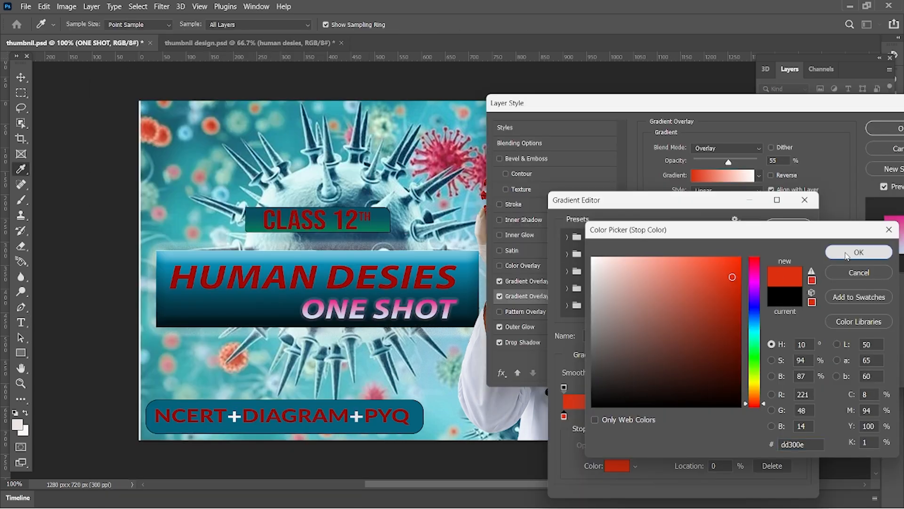
- Set the ONE SHOT text's second Gradient Overlay to run from #dd300e at the start stop to #eee7ee at the end stop
click(854, 251)
click(801, 416)
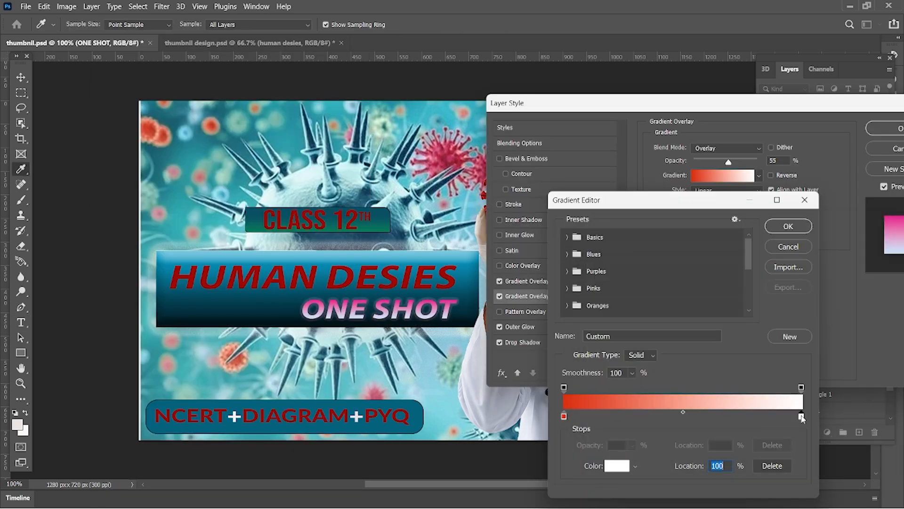
click(616, 466)
click(596, 267)
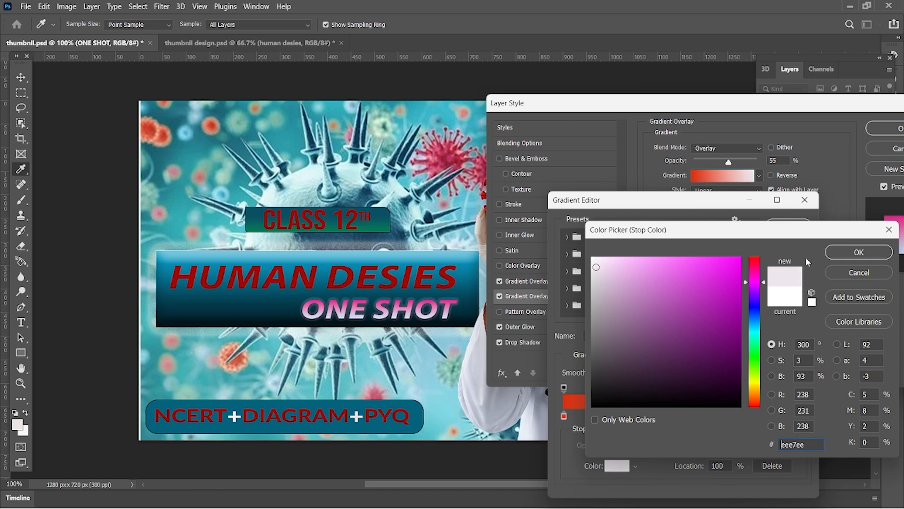
click(859, 252)
click(796, 230)
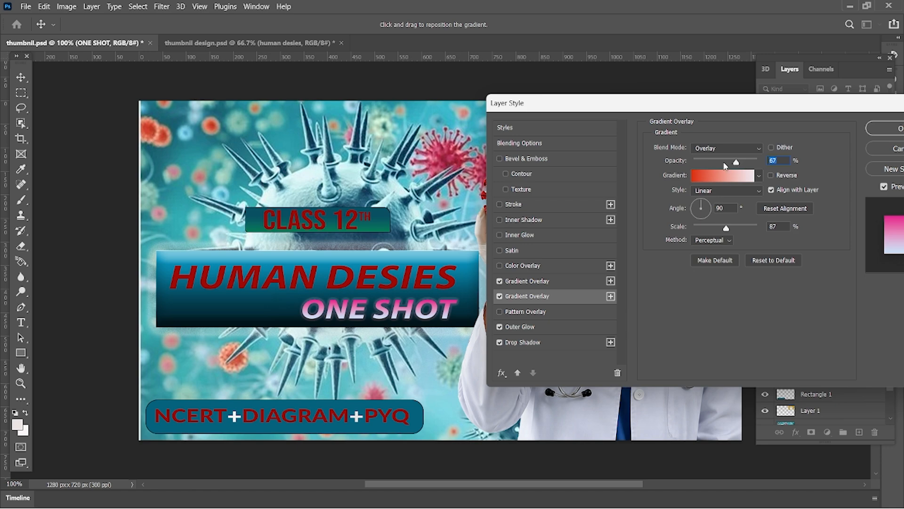
- Apply the edited layer style to the ONE SHOT text
drag(725, 111, 688, 111)
click(851, 132)
double_click(396, 313)
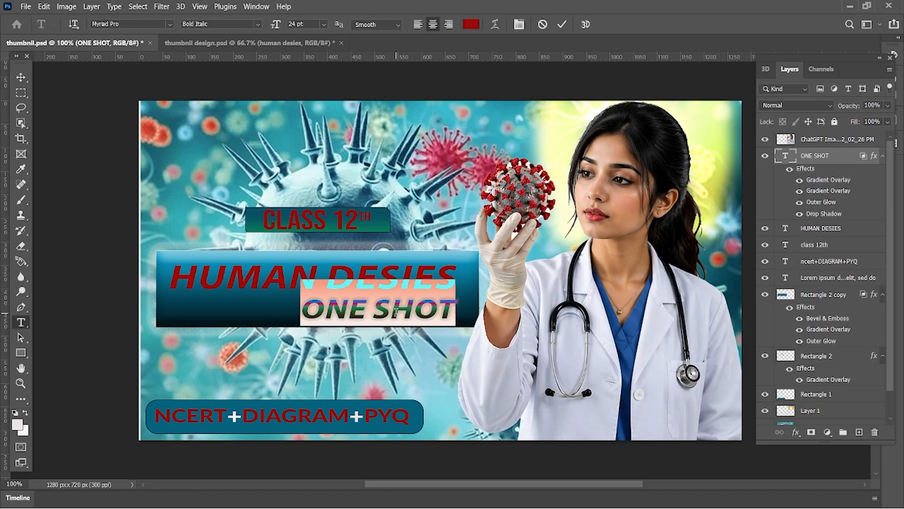
scroll(838, 338, down, 1)
double_click(843, 316)
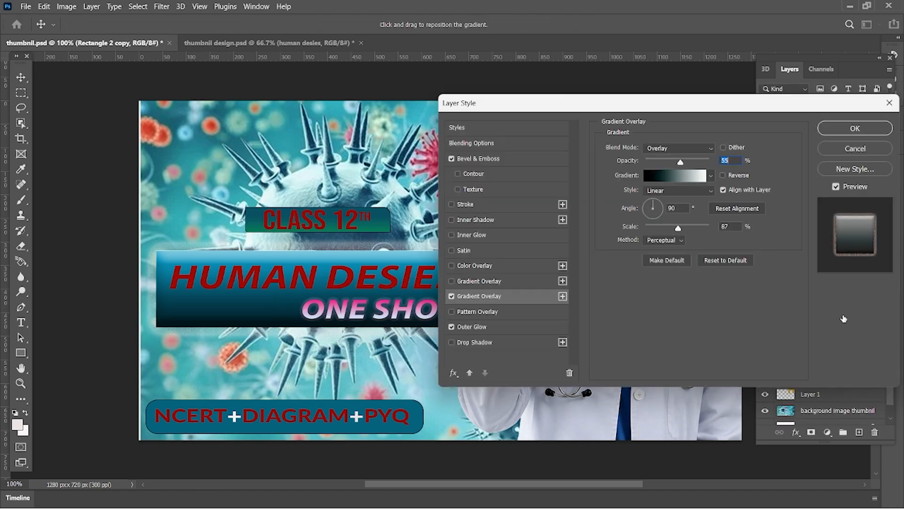
click(855, 148)
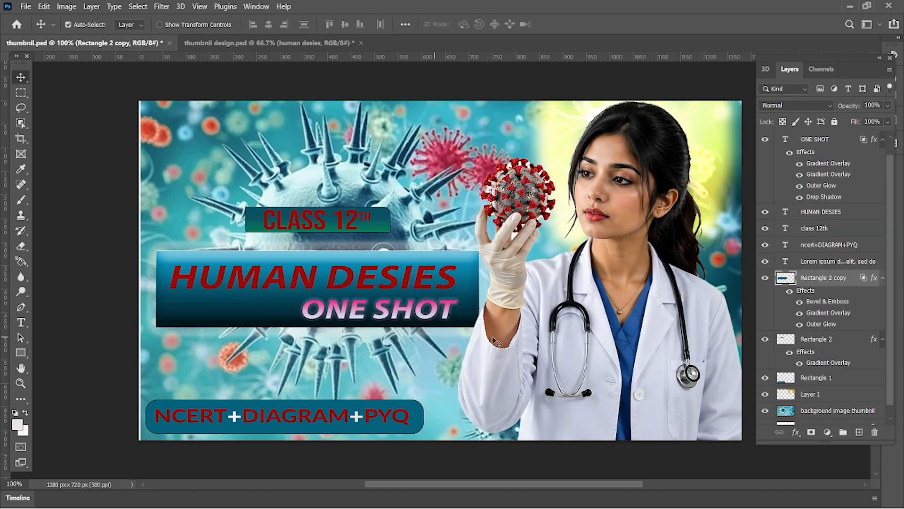
double_click(385, 324)
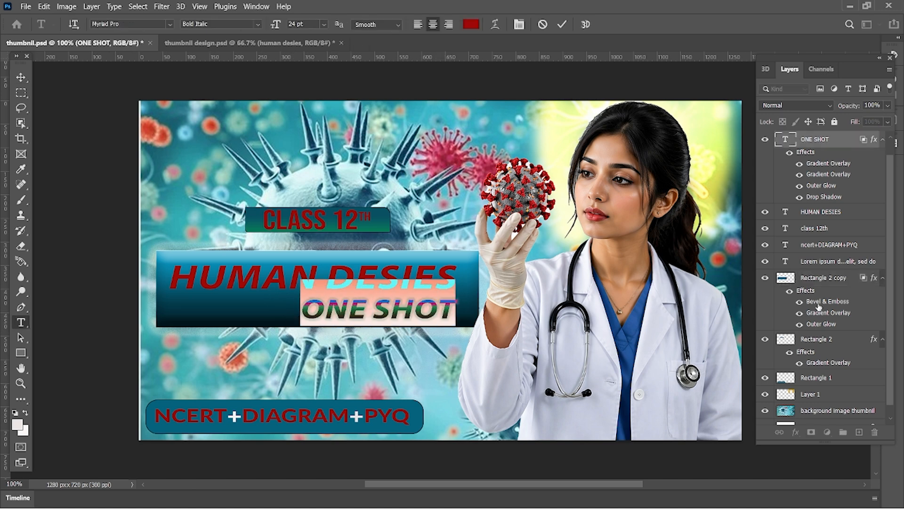
scroll(820, 308, down, 1)
click(832, 304)
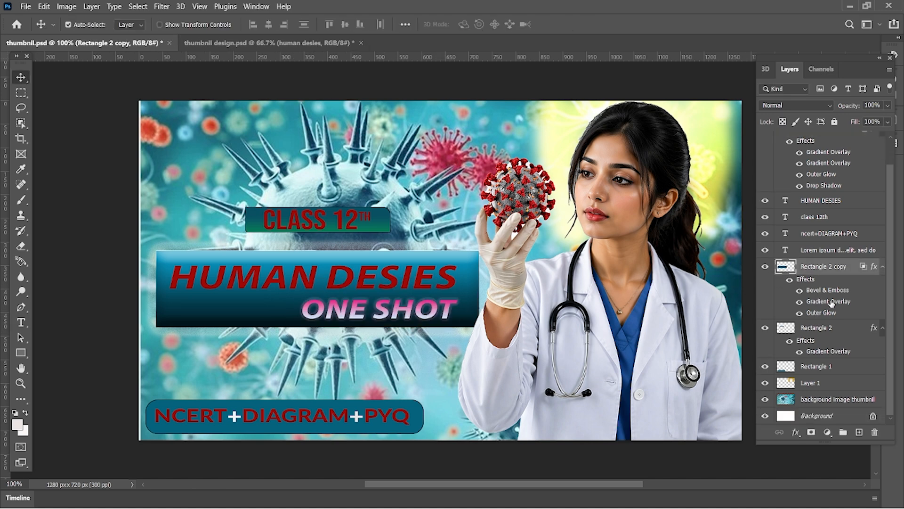
double_click(404, 319)
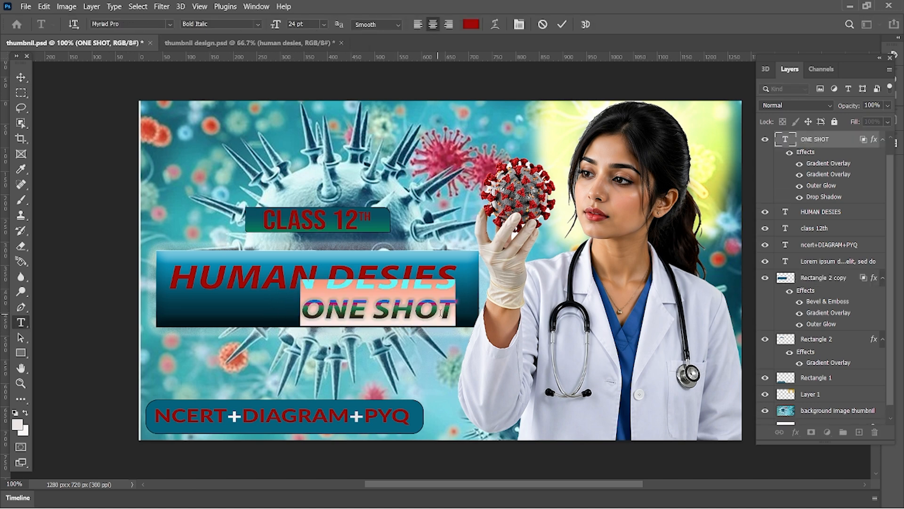
click(836, 314)
double_click(356, 316)
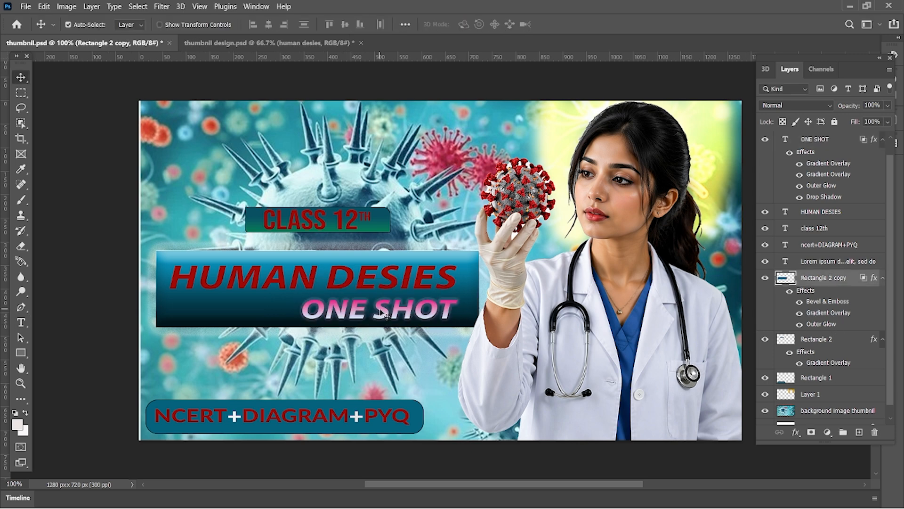
double_click(381, 308)
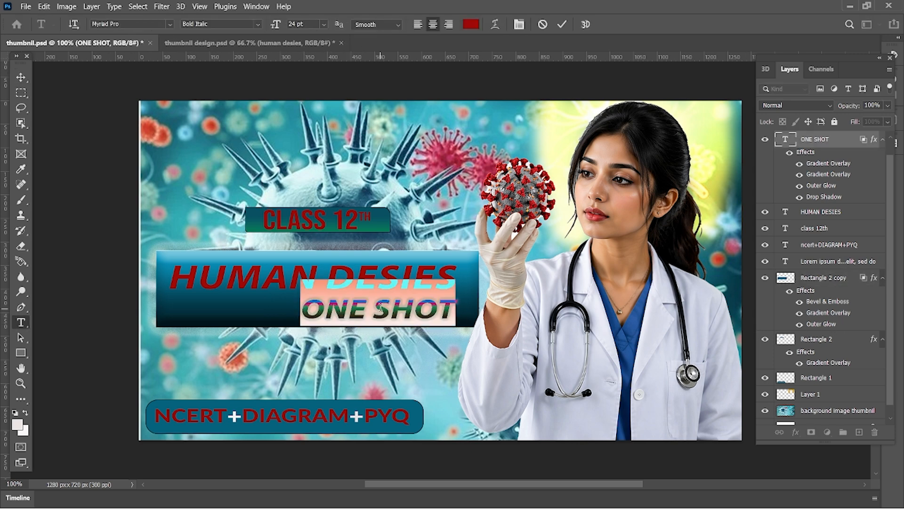
click(22, 77)
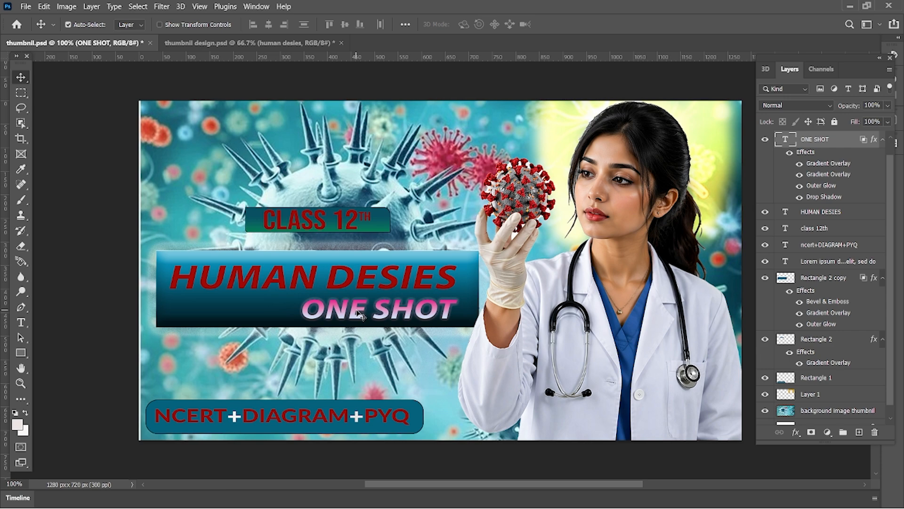
key(ctrl+t)
click(830, 318)
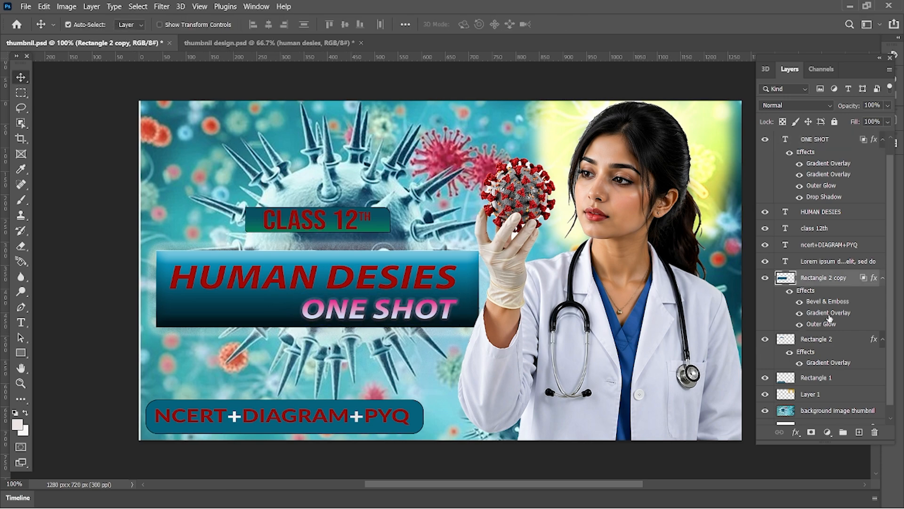
double_click(821, 313)
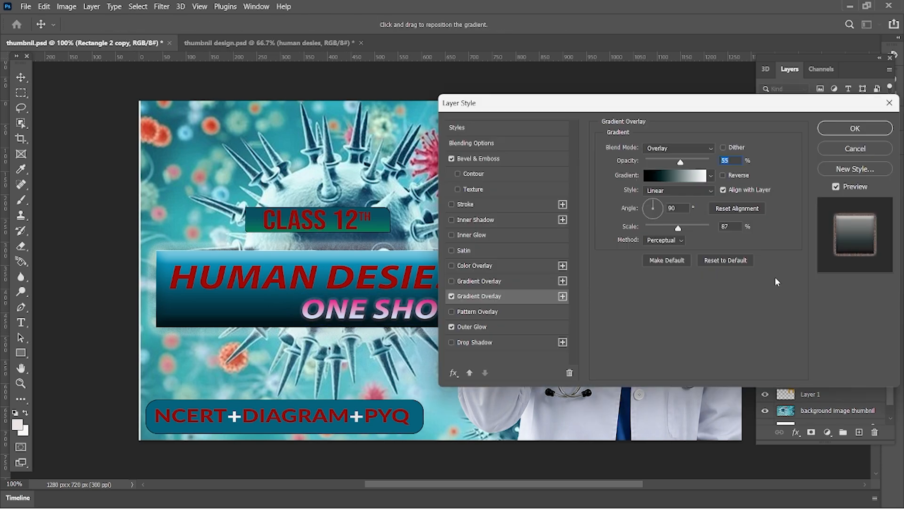
click(856, 149)
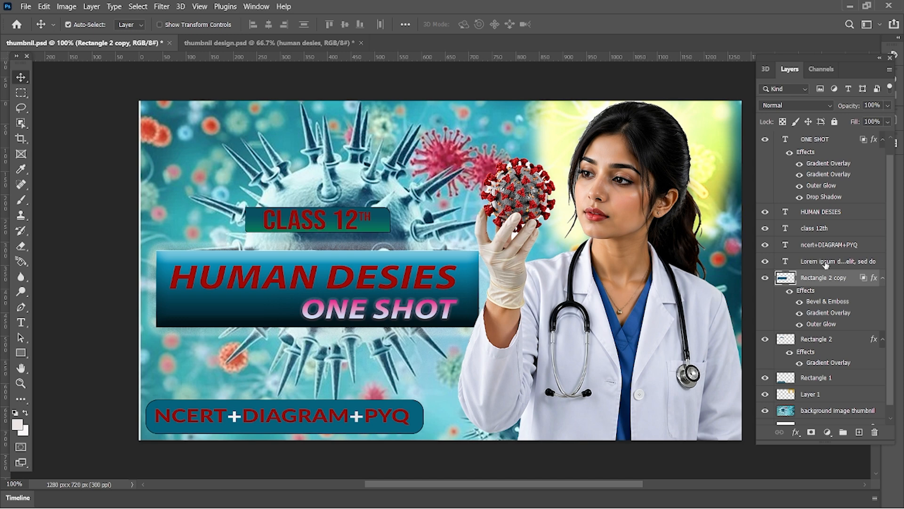
- Set the end stop of the ONE SHOT text's Overlay-mode Gradient Overlay to a lighter pinkish white at location 98%
scroll(837, 248, up, 1)
click(824, 159)
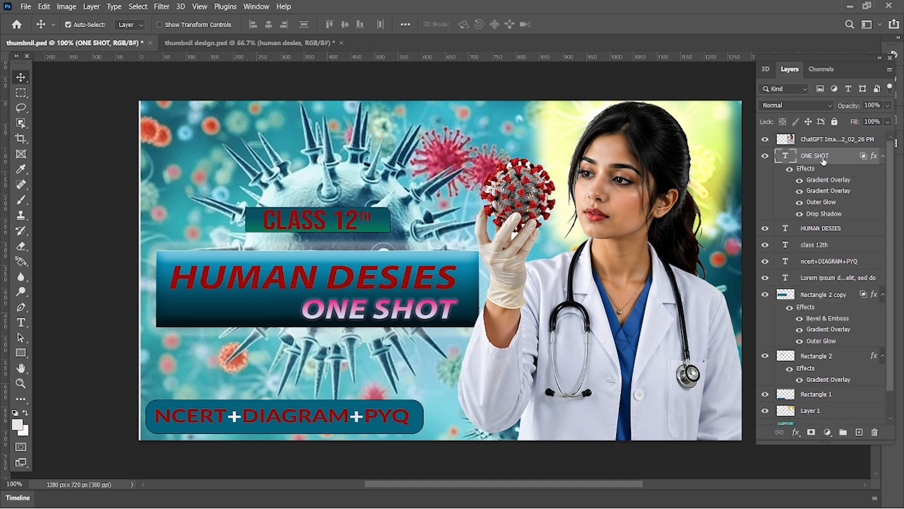
double_click(829, 191)
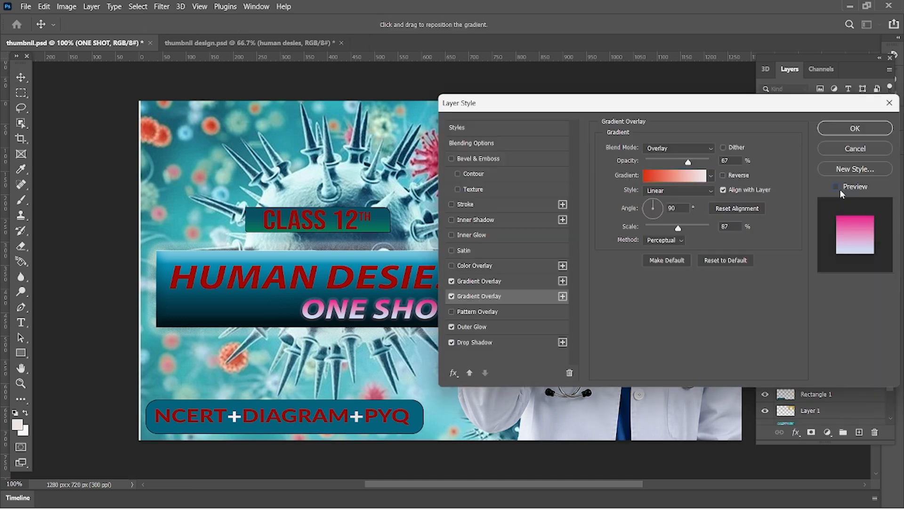
click(651, 176)
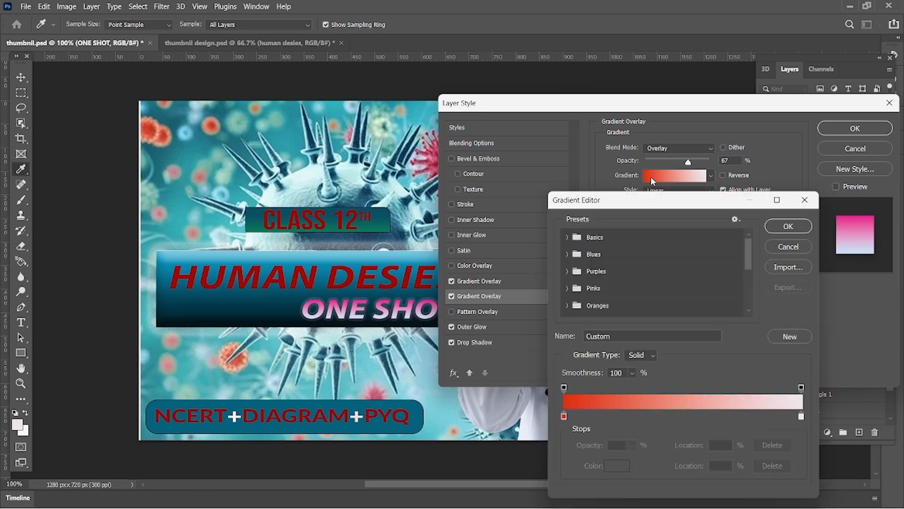
click(563, 417)
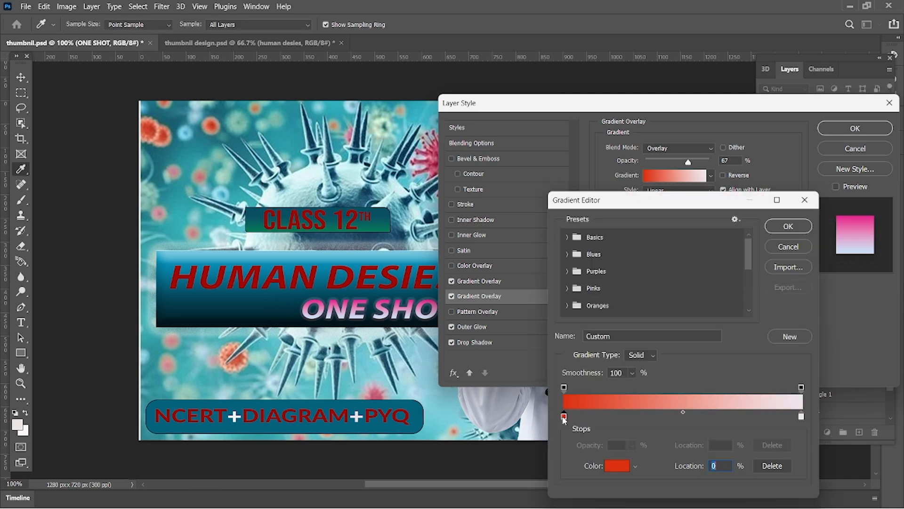
click(789, 227)
click(702, 179)
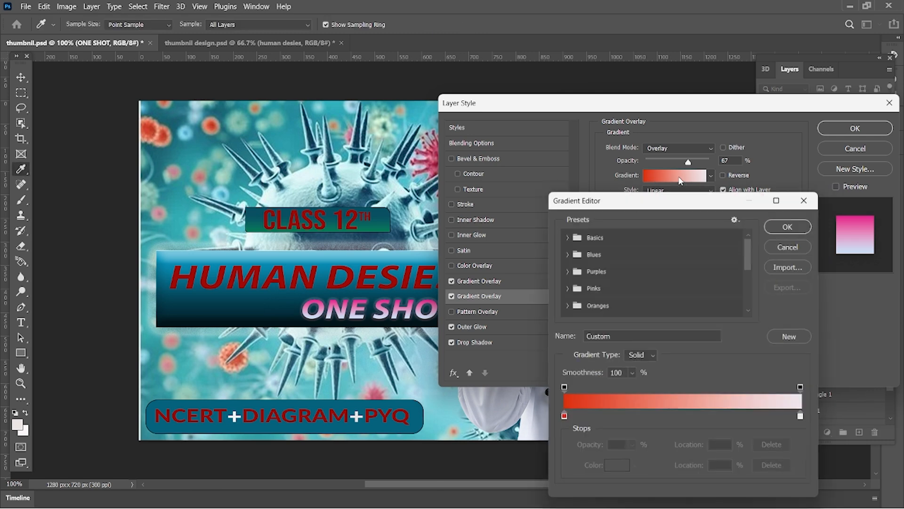
click(802, 416)
click(612, 466)
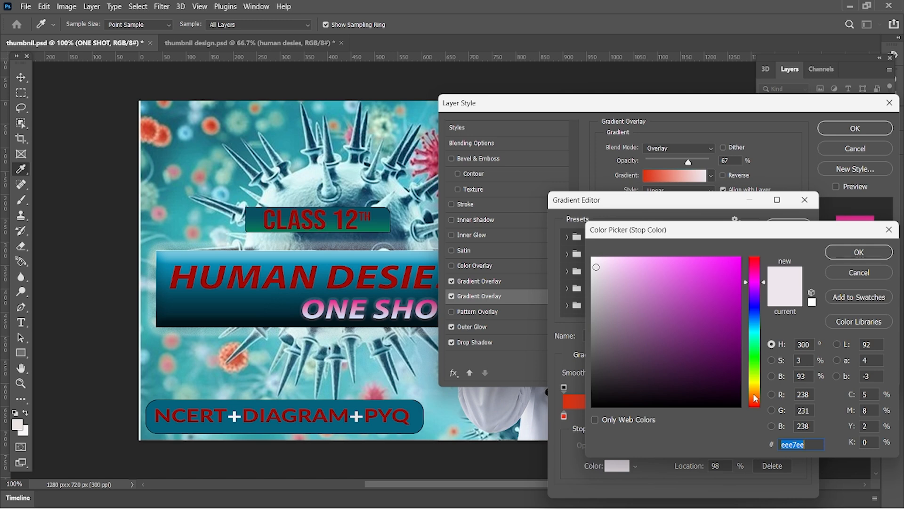
click(597, 262)
click(834, 253)
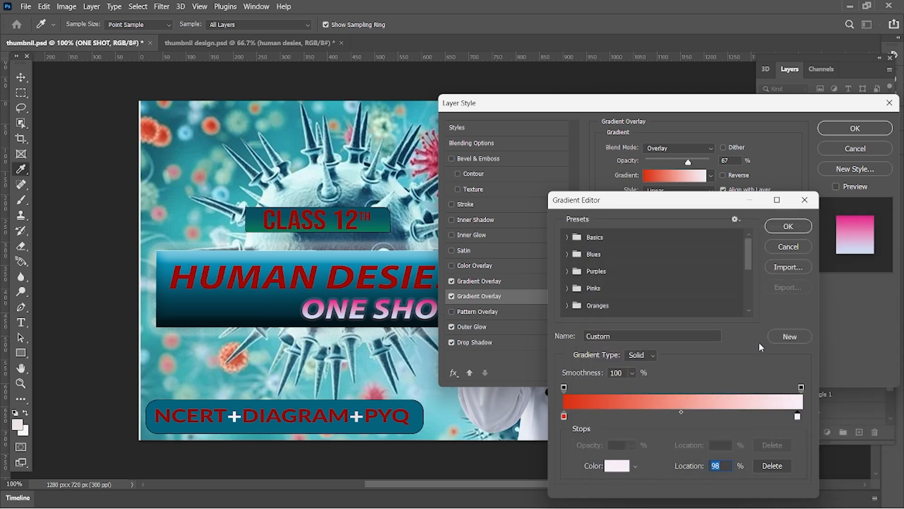
click(790, 231)
click(843, 128)
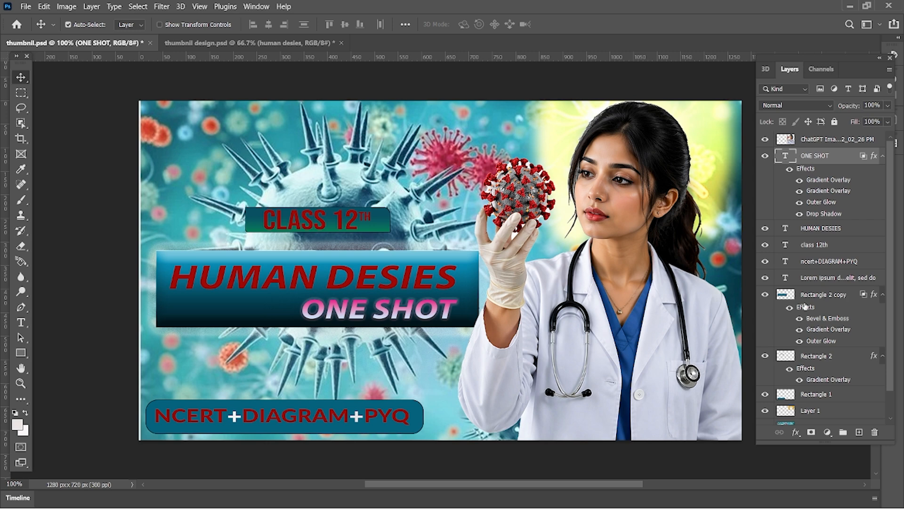
- Toggle the ONE SHOT text's effects, including its Gradient Overlays, off and on to compare their influence on the lettering
double_click(342, 319)
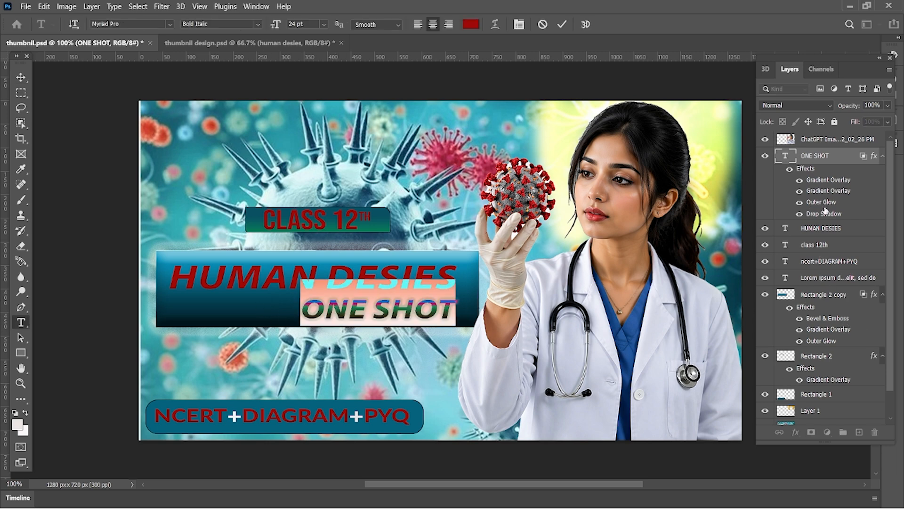
click(799, 206)
click(799, 206)
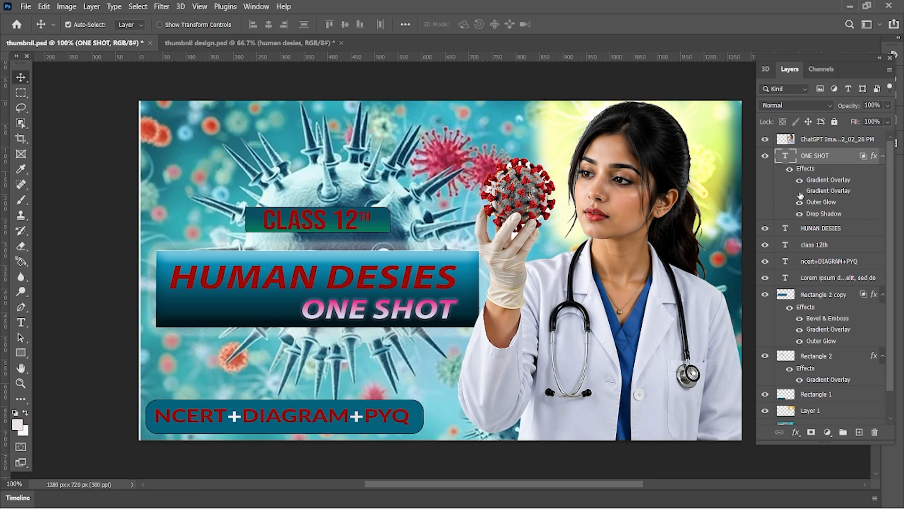
click(799, 181)
click(799, 180)
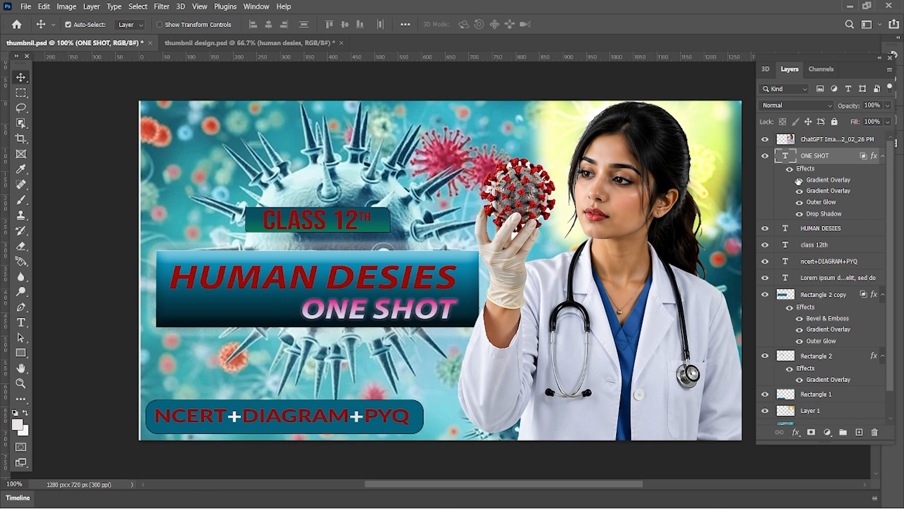
- Set the start stop of the ONE SHOT text's Normal-mode Gradient Overlay to a deep red
double_click(829, 180)
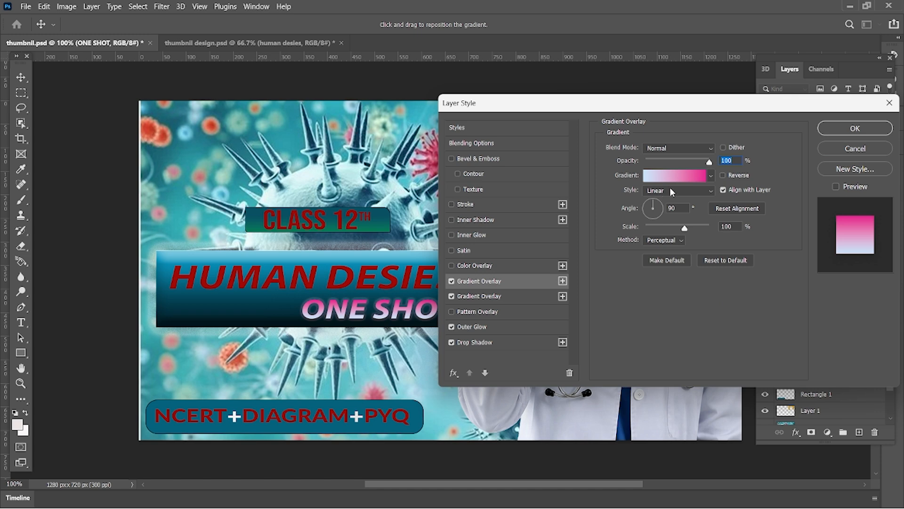
click(704, 181)
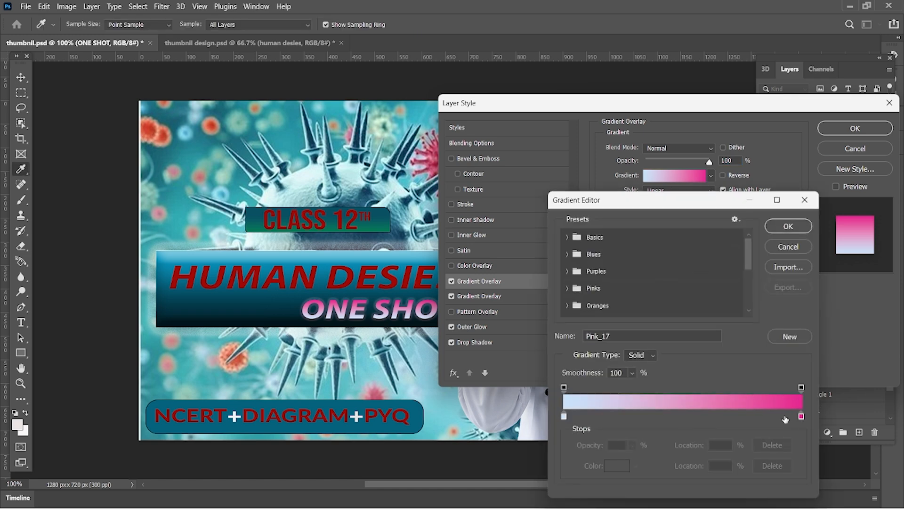
click(564, 417)
click(622, 467)
mouse_move(753, 401)
mouse_down()
mouse_move(754, 375)
mouse_move(754, 400)
mouse_up()
click(731, 281)
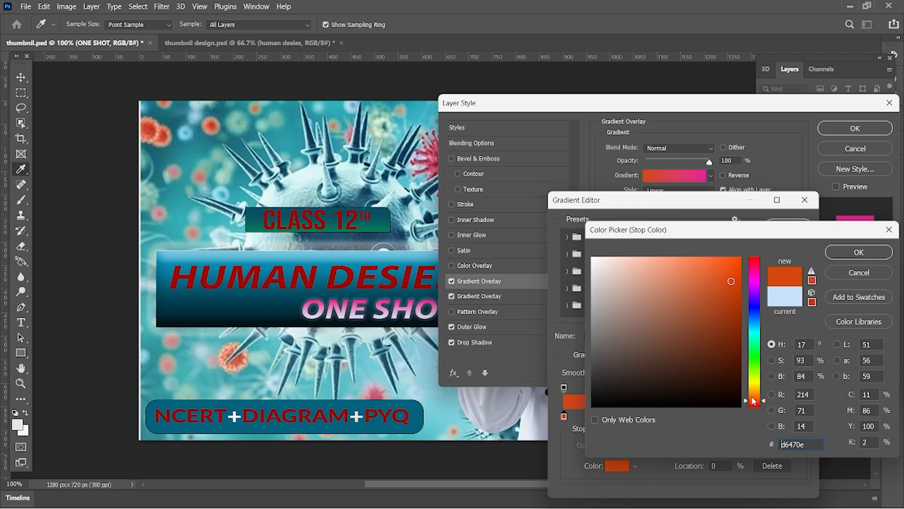
click(752, 404)
click(731, 300)
click(851, 257)
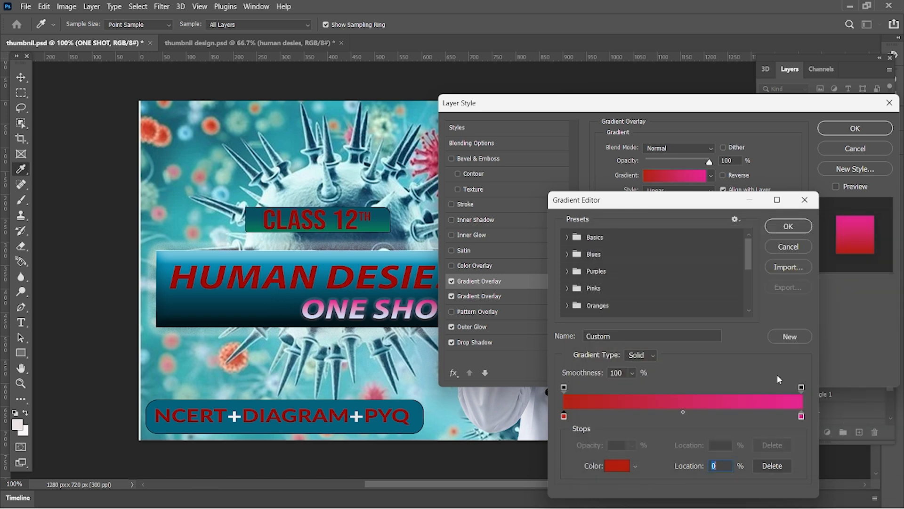
- Set the end stop of the same ONE SHOT gradient to near-white #f9f7f8 and apply the layer style
click(801, 416)
click(617, 466)
click(593, 260)
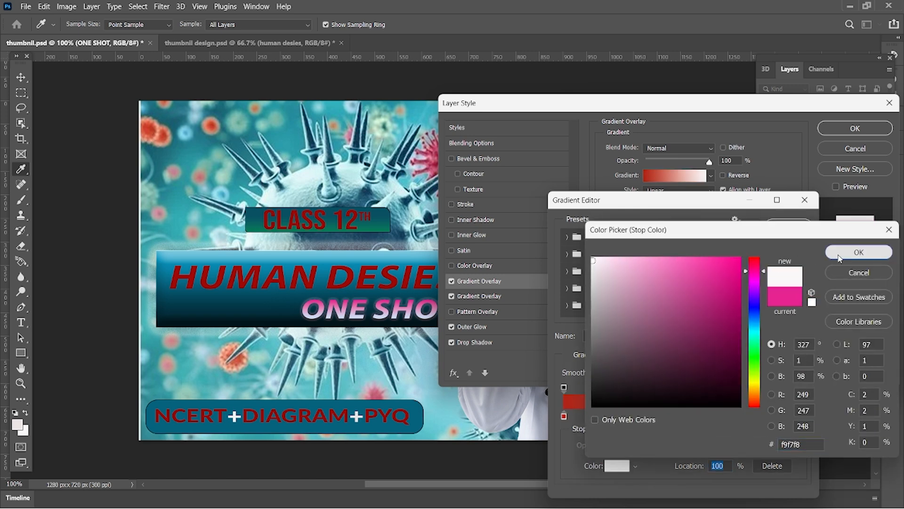
click(859, 252)
click(778, 230)
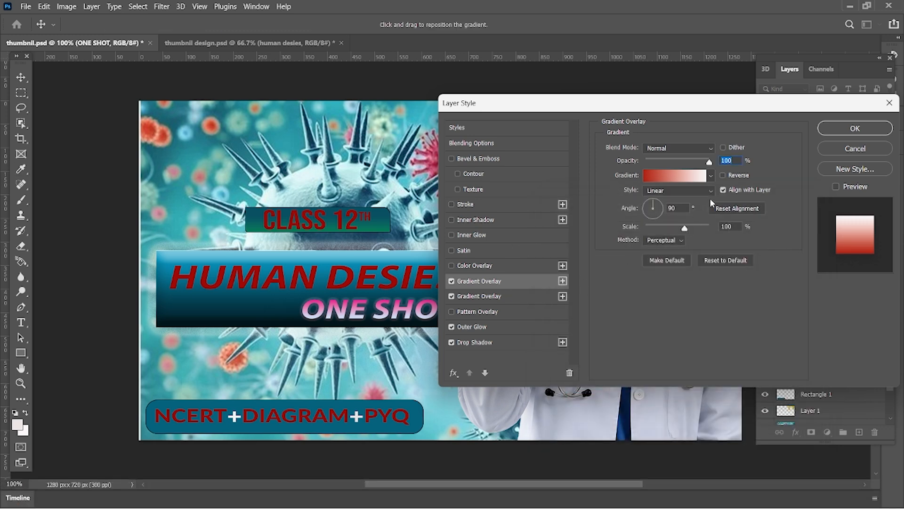
click(833, 127)
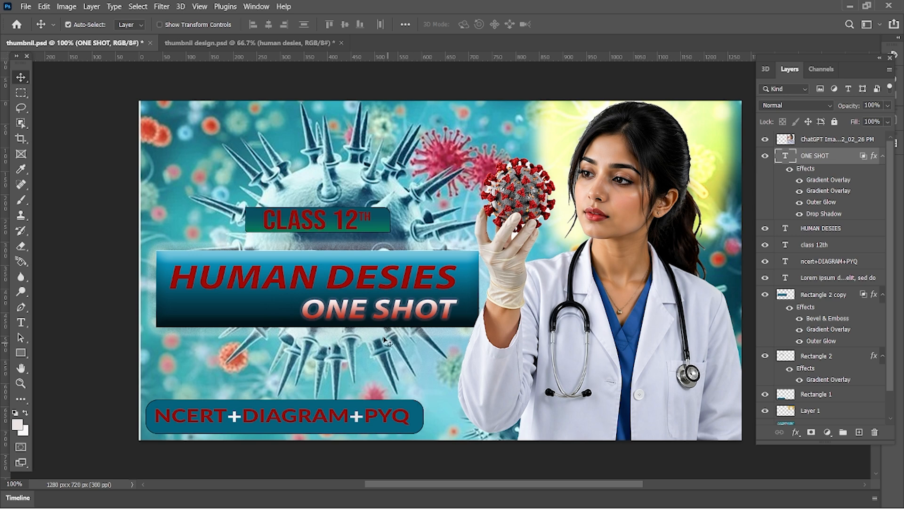
click(371, 229)
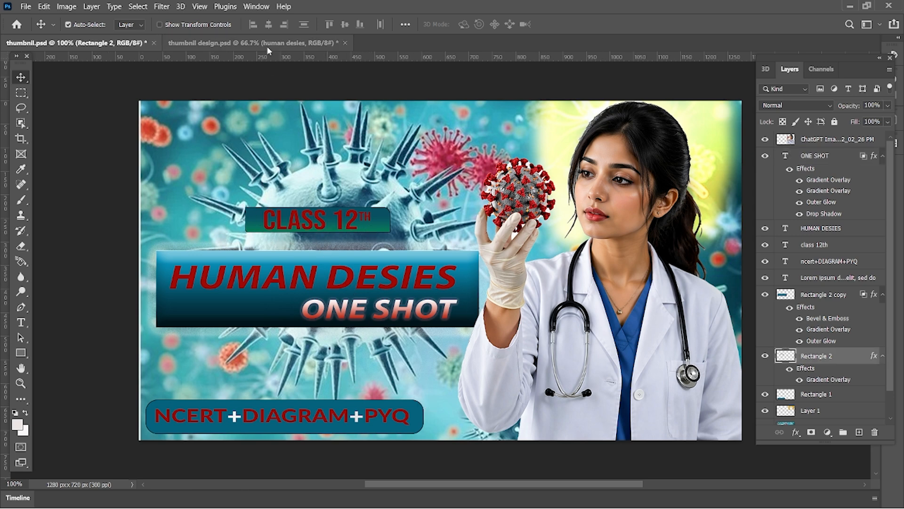
click(827, 297)
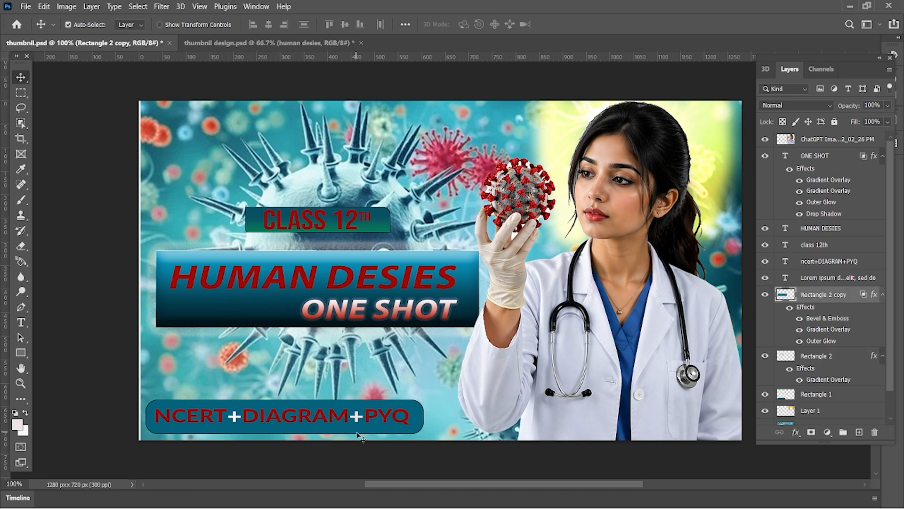
double_click(401, 418)
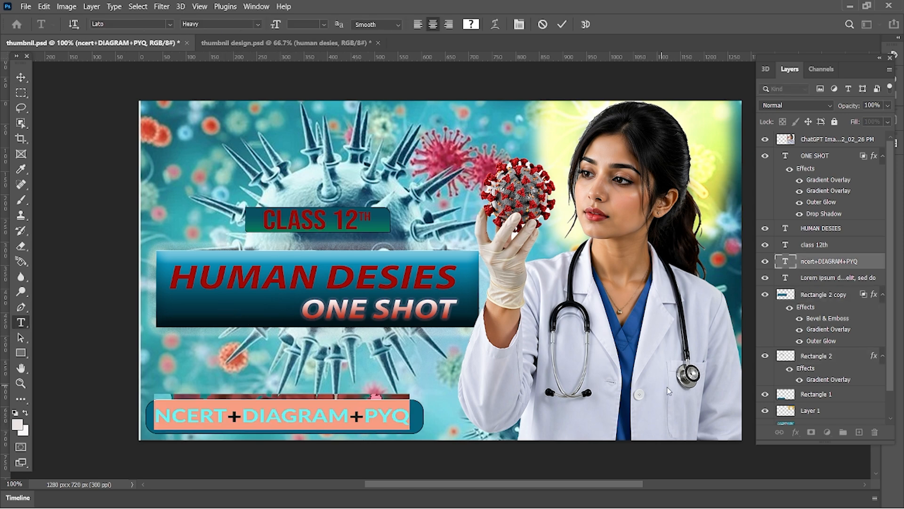
drag(349, 414, 242, 414)
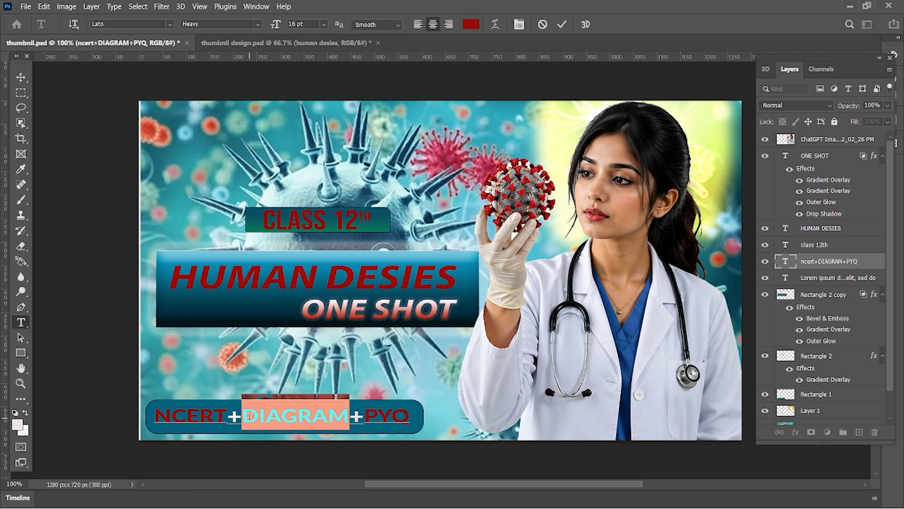
click(20, 79)
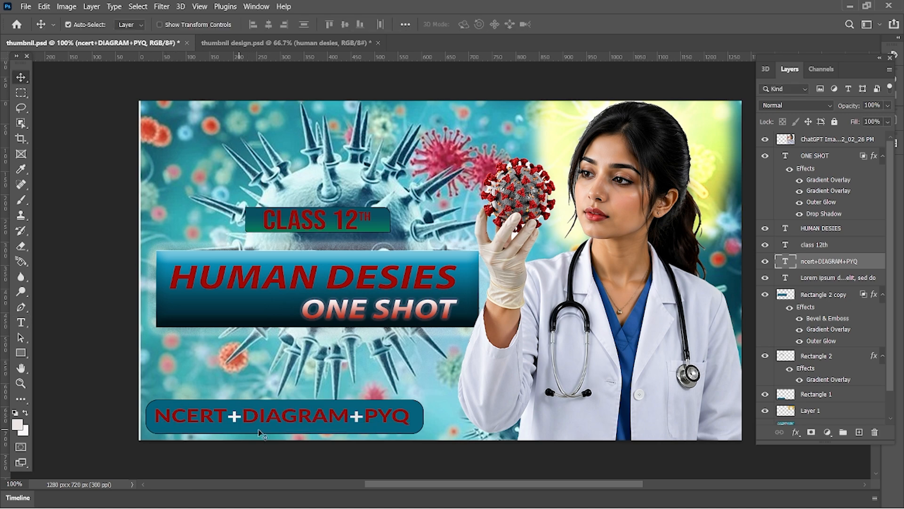
- Recolor the entire NCERT+DIAGRAM+PYQ text to bright red #f9221c
double_click(420, 418)
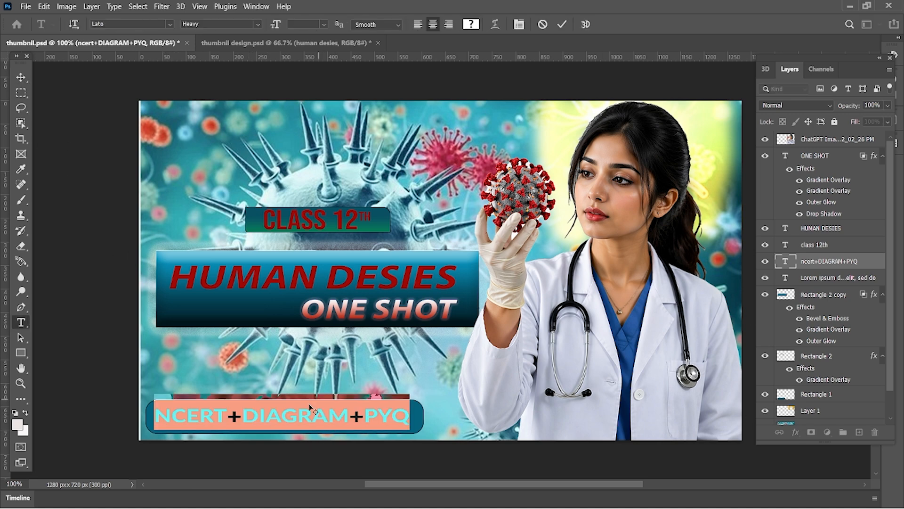
click(19, 422)
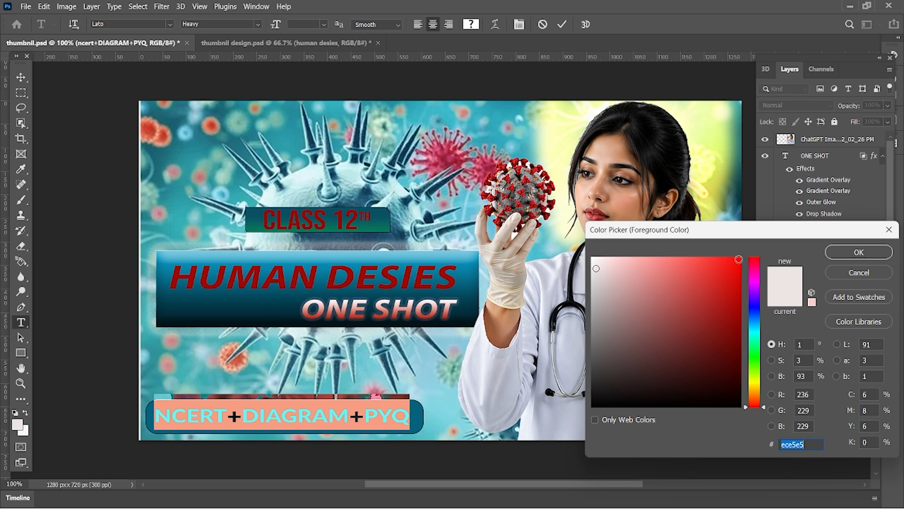
drag(738, 260, 713, 260)
click(725, 261)
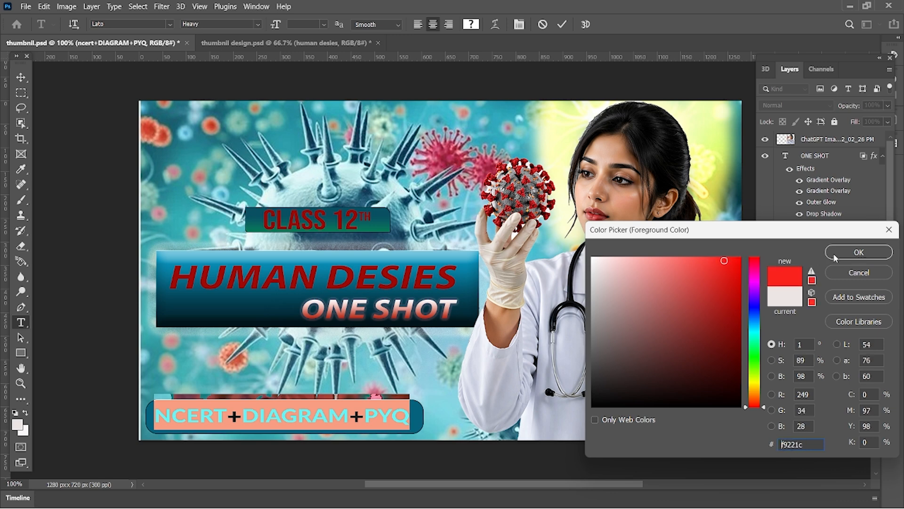
click(836, 257)
click(21, 77)
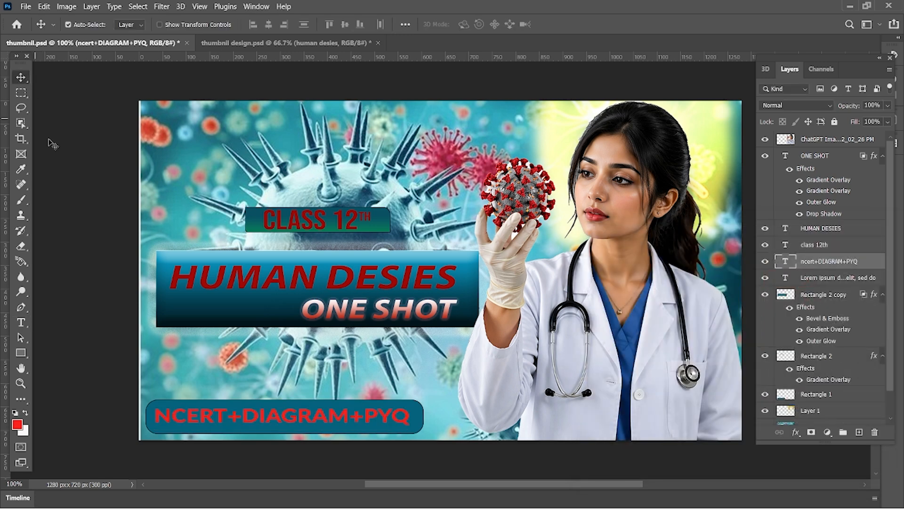
- Recolor both plus signs in the NCERT+DIAGRAM+PYQ text to a light pinkish white, using #eae1e1 for the second one
double_click(238, 418)
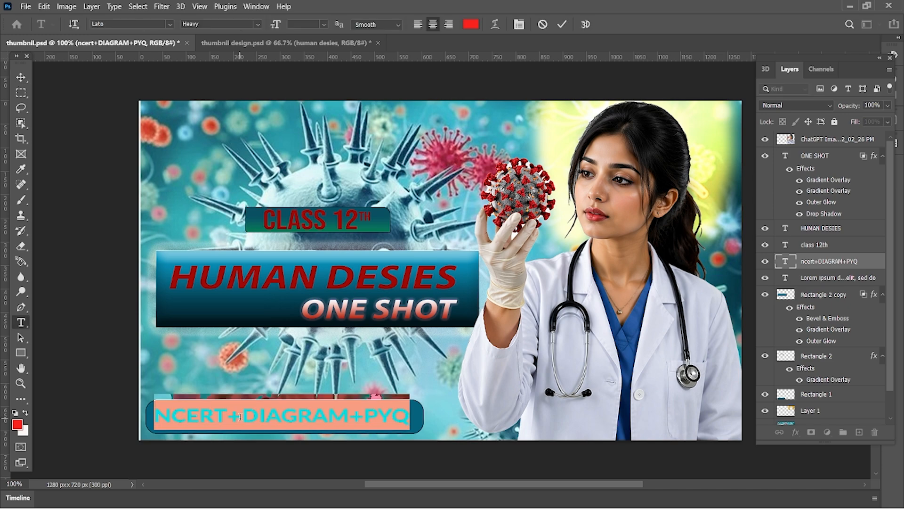
double_click(234, 417)
click(17, 424)
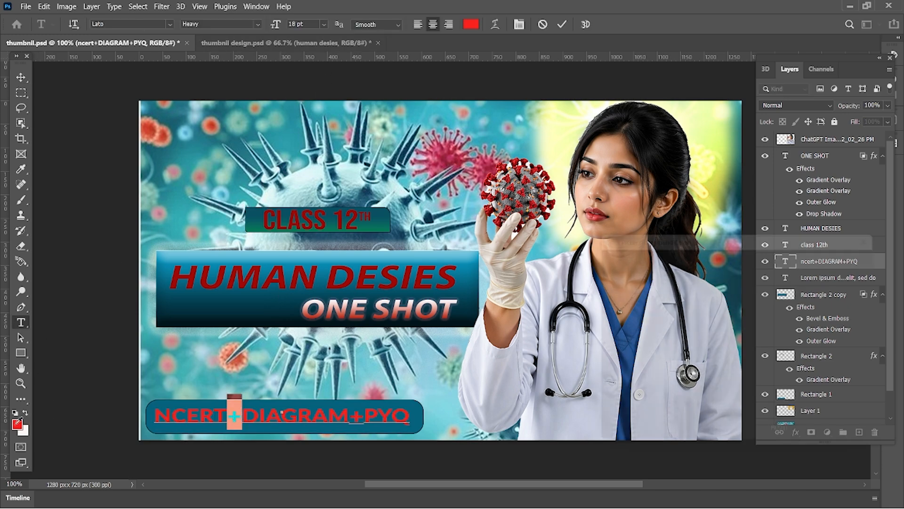
click(594, 261)
click(843, 252)
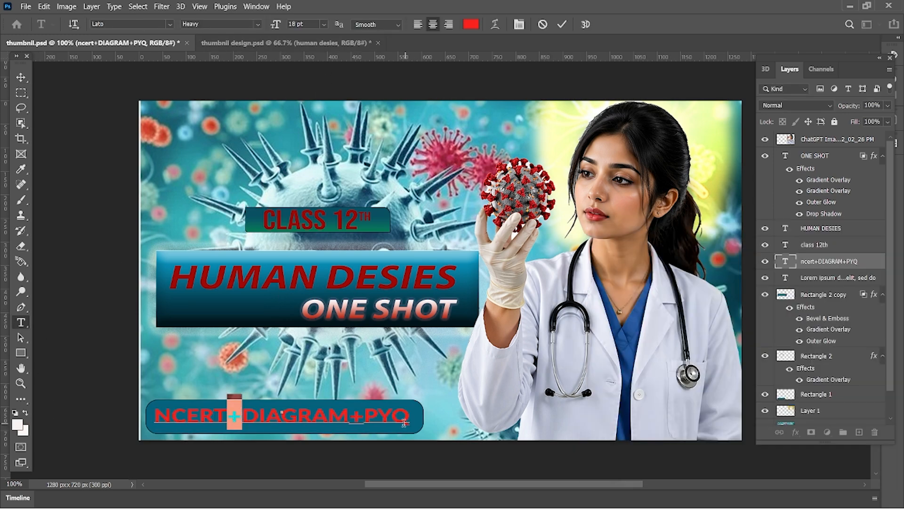
double_click(357, 416)
click(18, 424)
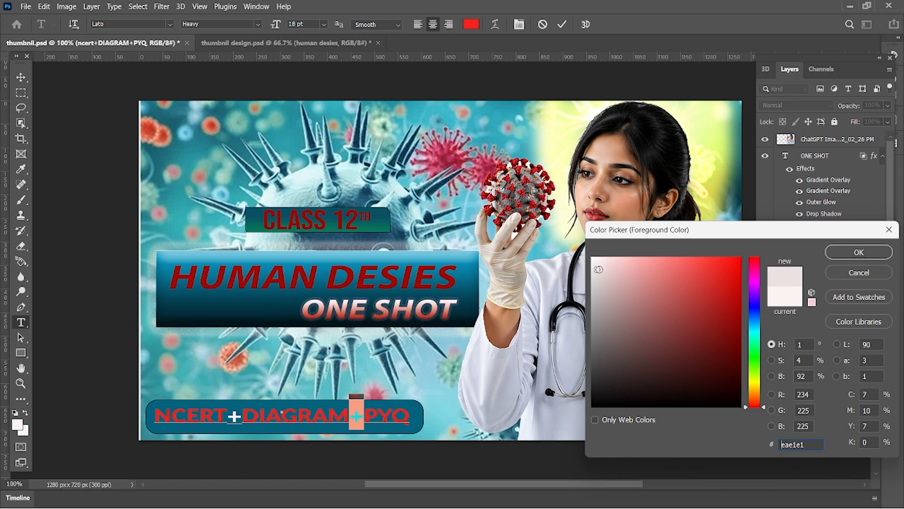
key(Return)
click(21, 78)
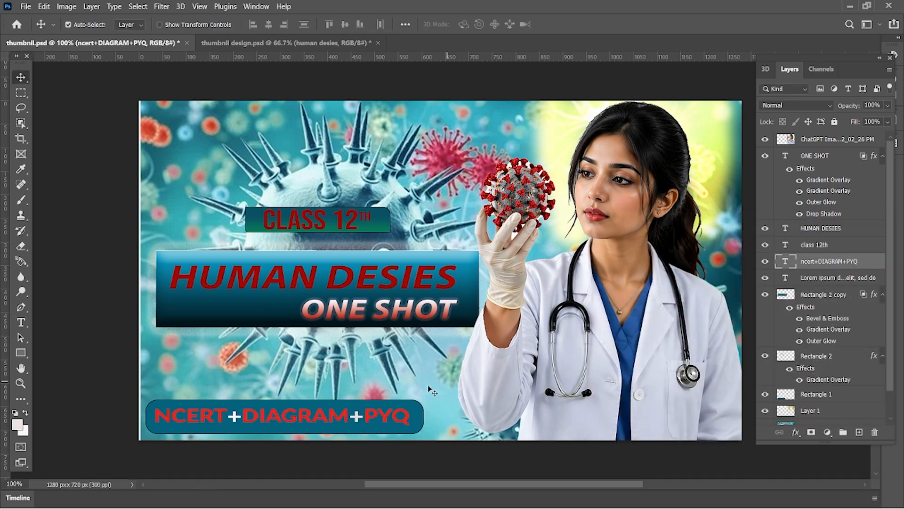
- Recolor the HUMAN DESIES text to a pure bright red
double_click(279, 282)
click(18, 425)
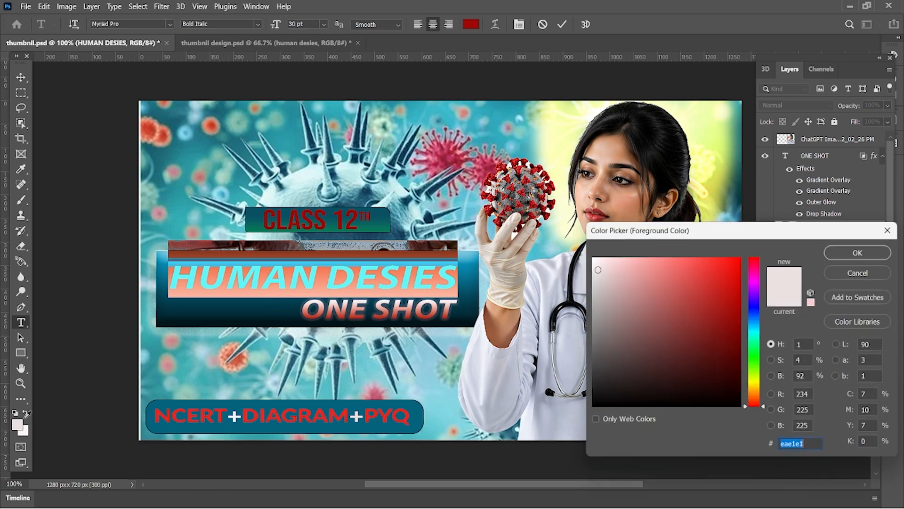
click(739, 262)
click(860, 252)
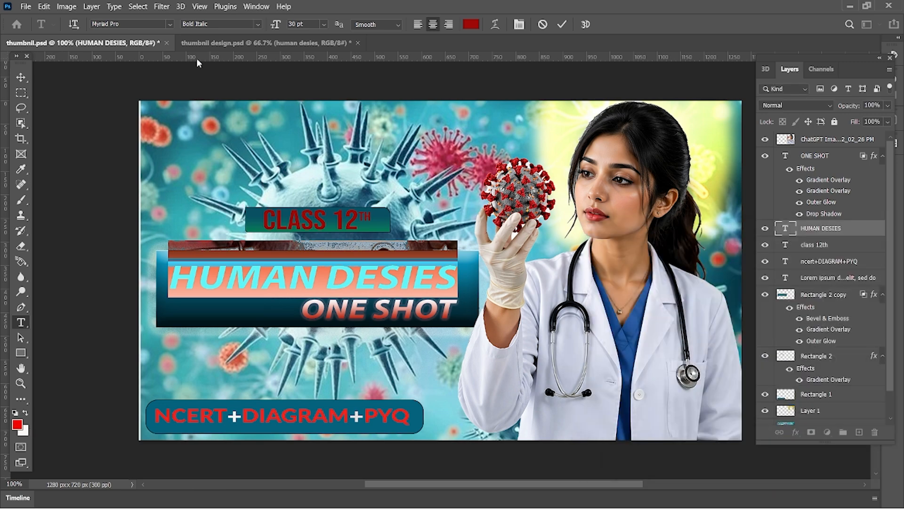
click(22, 78)
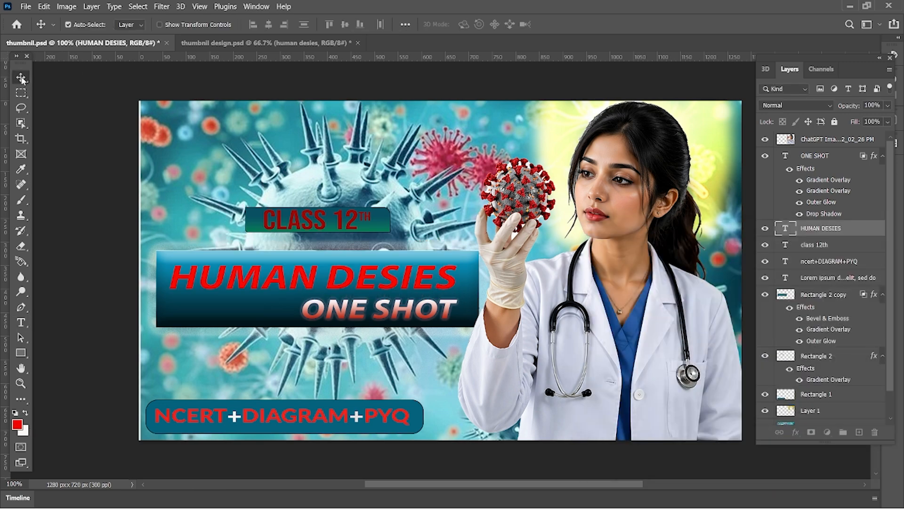
- Set the HUMAN DESIES text color to dark red #ad0d09
double_click(269, 282)
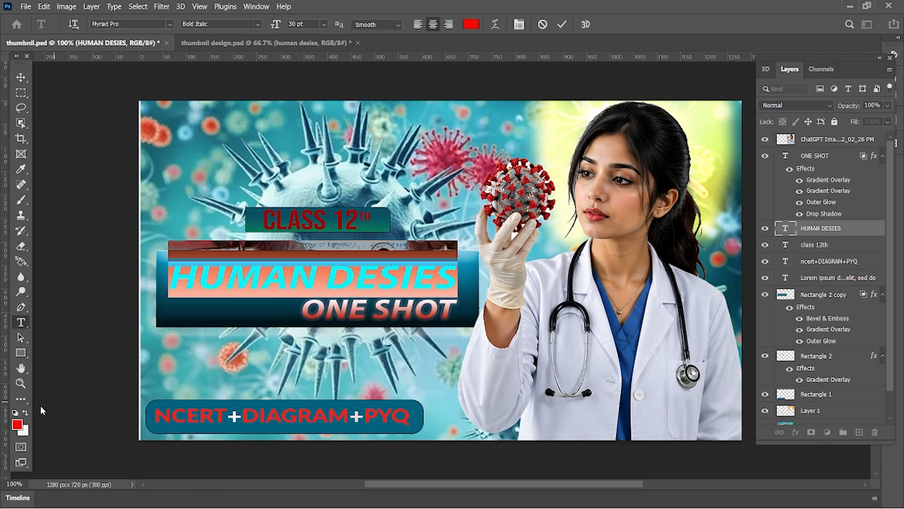
click(18, 425)
mouse_move(740, 353)
mouse_down()
mouse_move(736, 278)
mouse_move(734, 306)
mouse_up()
click(859, 253)
click(21, 77)
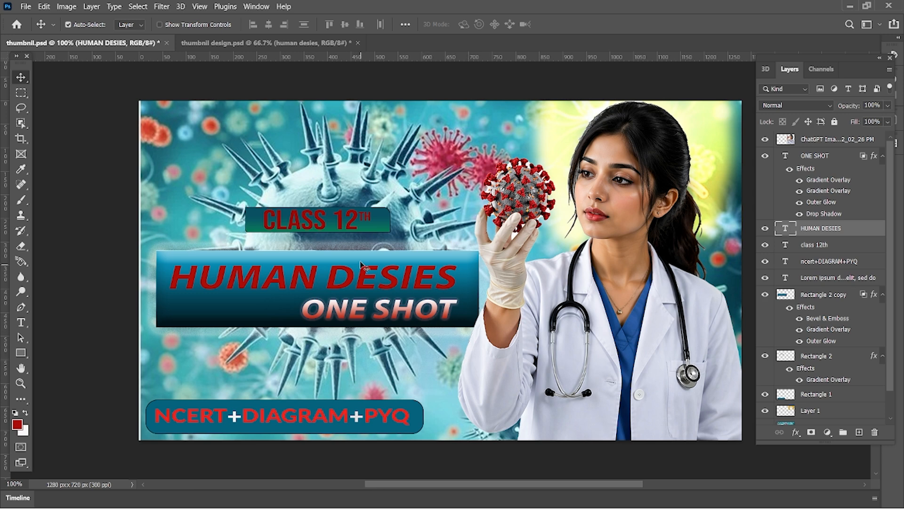
- Recolor the CLASS 12TH text to a bright red
double_click(316, 230)
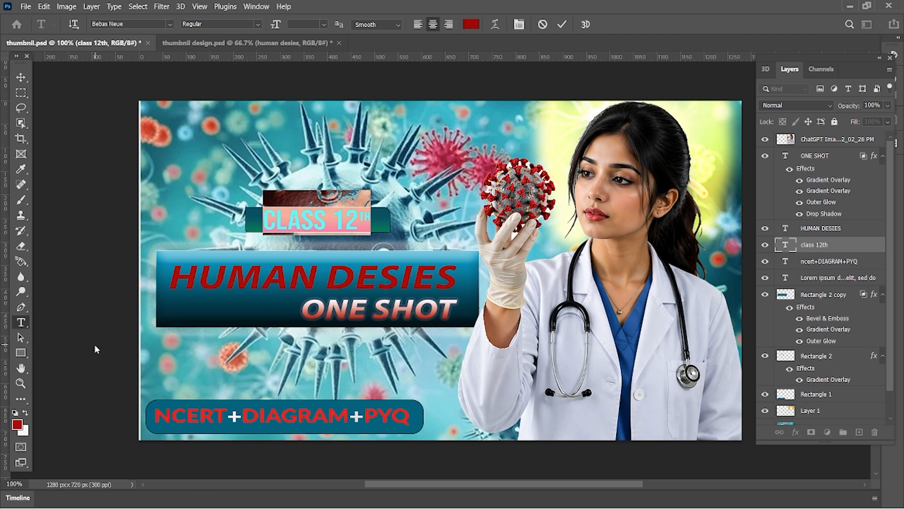
click(17, 425)
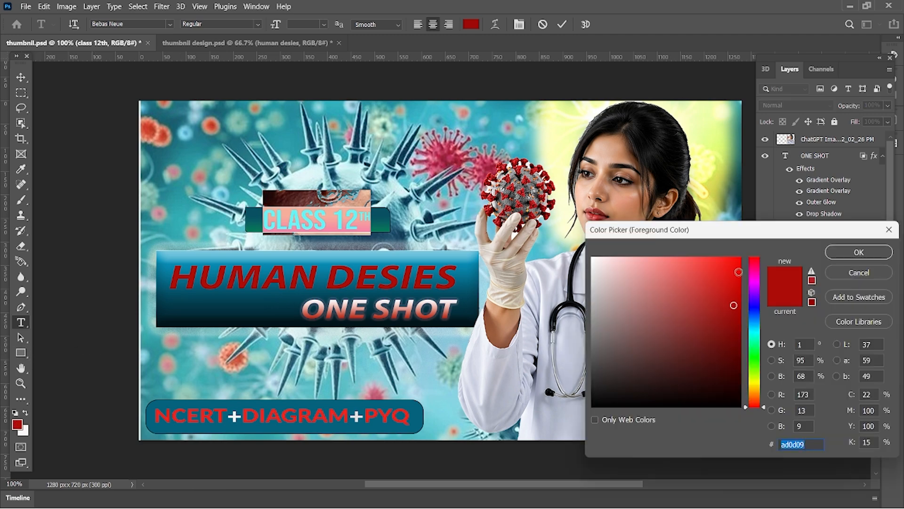
click(736, 266)
click(856, 252)
click(20, 77)
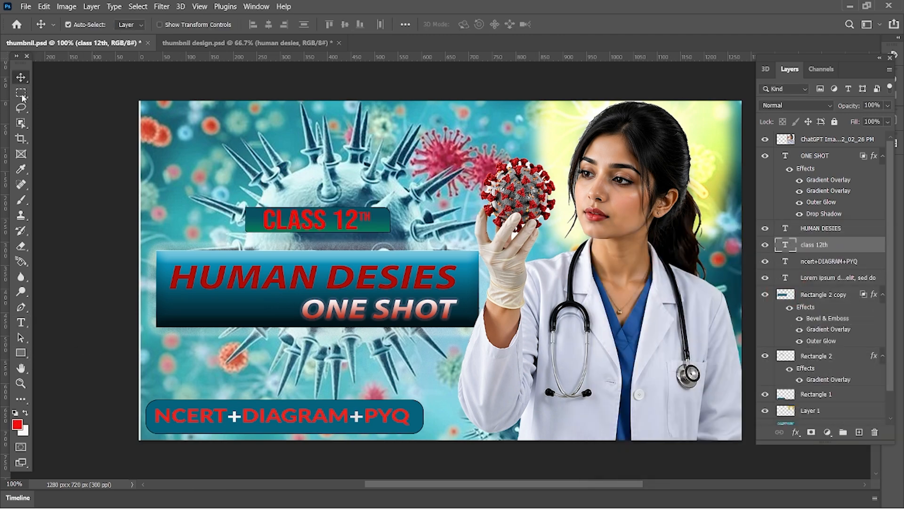
click(382, 232)
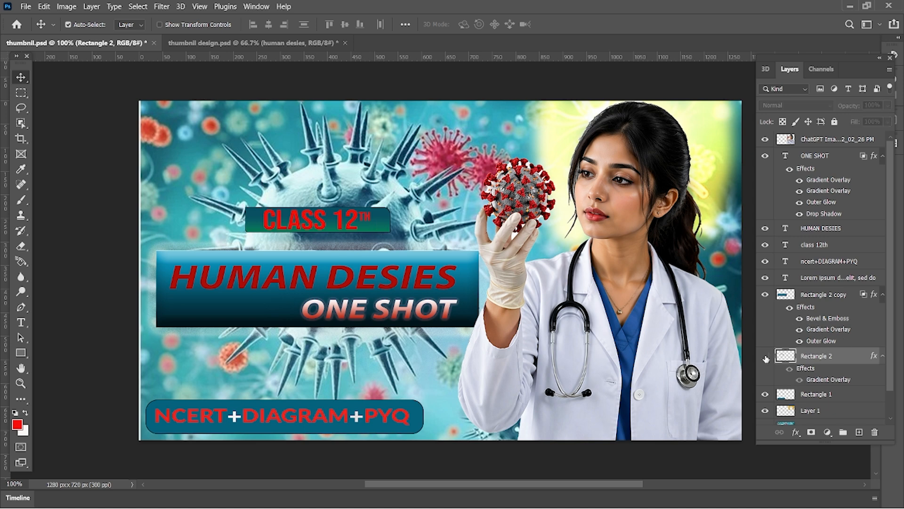
click(27, 430)
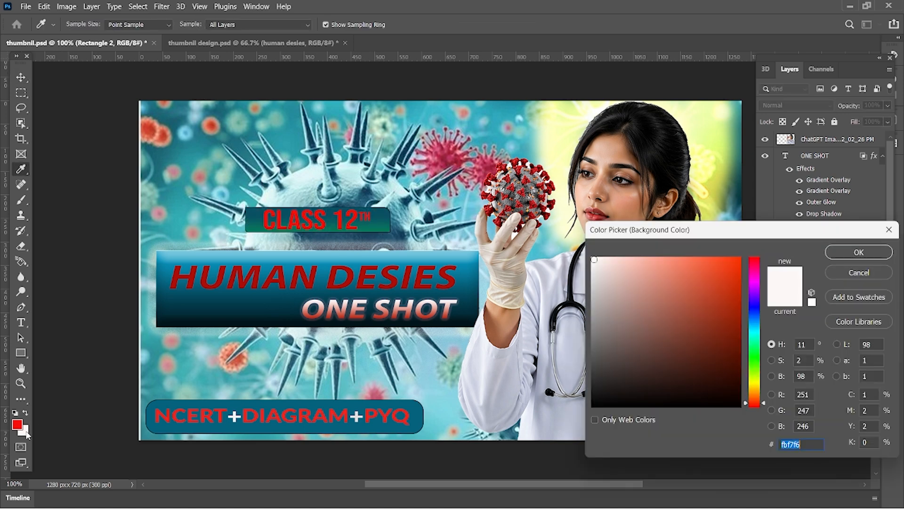
click(858, 275)
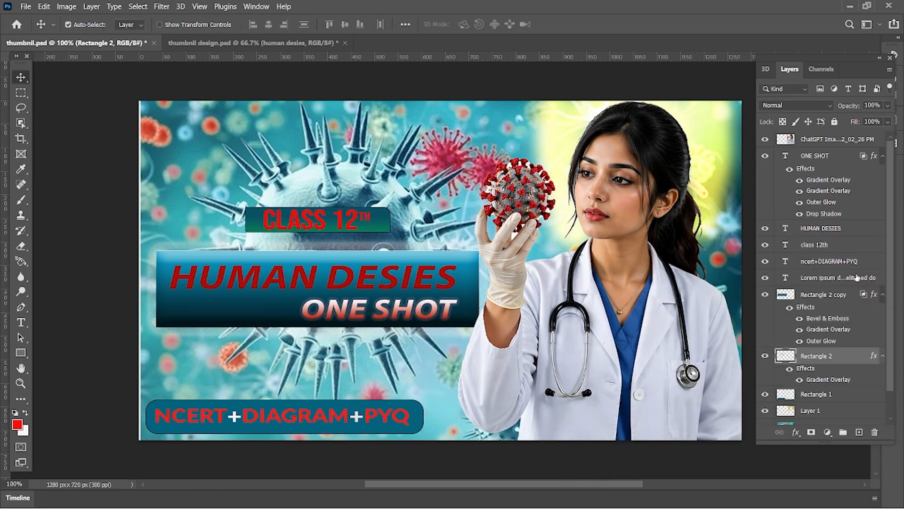